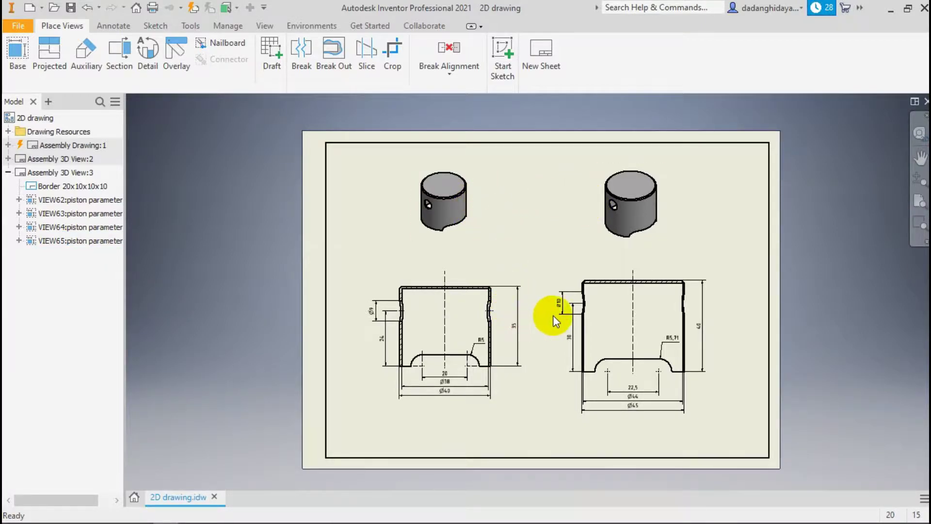
Examine the dimensions of the two piston versions in the 2D drawing.
{"action": "scroll", "coordinate": [546, 315], "scroll_direction": "up", "scroll_amount": 3}
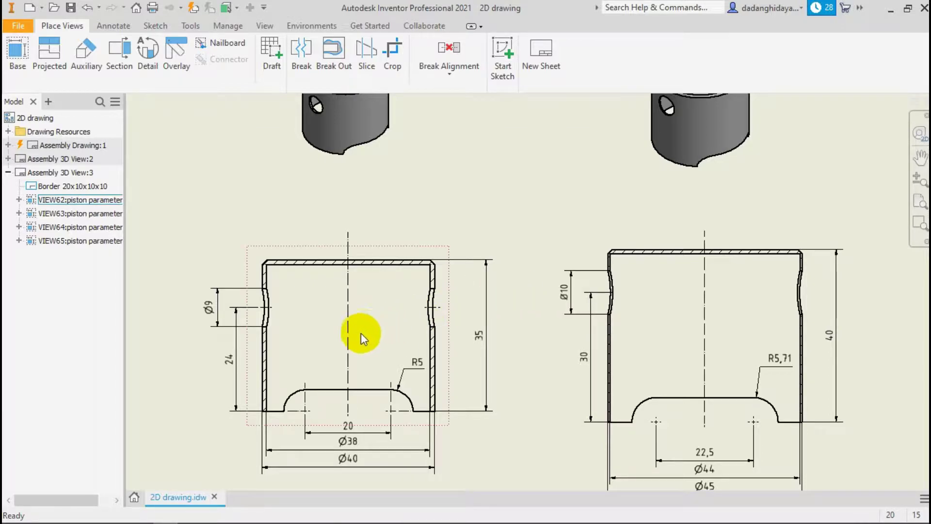
{"action": "scroll", "coordinate": [357, 336], "scroll_direction": "down", "scroll_amount": 3}
{"action": "scroll", "coordinate": [372, 413], "scroll_direction": "up", "scroll_amount": 3}
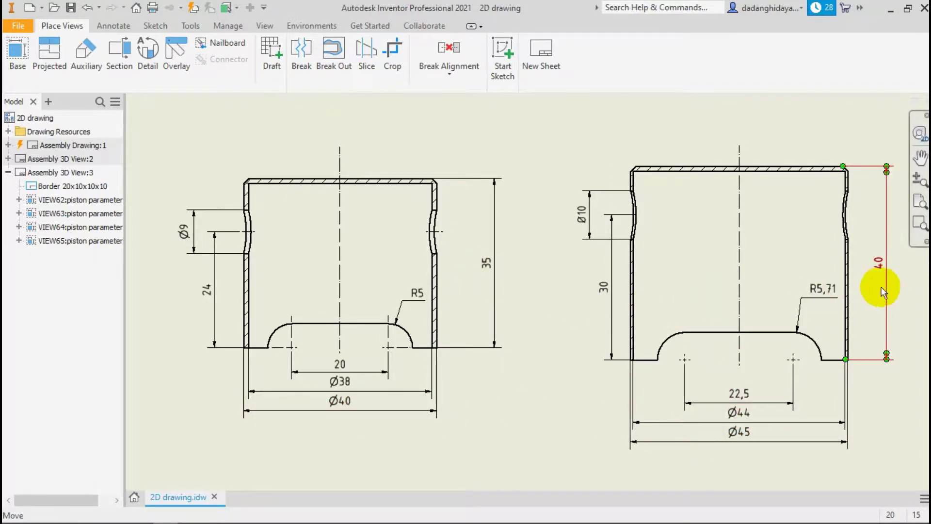
{"action": "scroll", "coordinate": [587, 315], "scroll_direction": "down", "scroll_amount": 2}
{"action": "scroll", "coordinate": [591, 249], "scroll_direction": "down", "scroll_amount": 1}
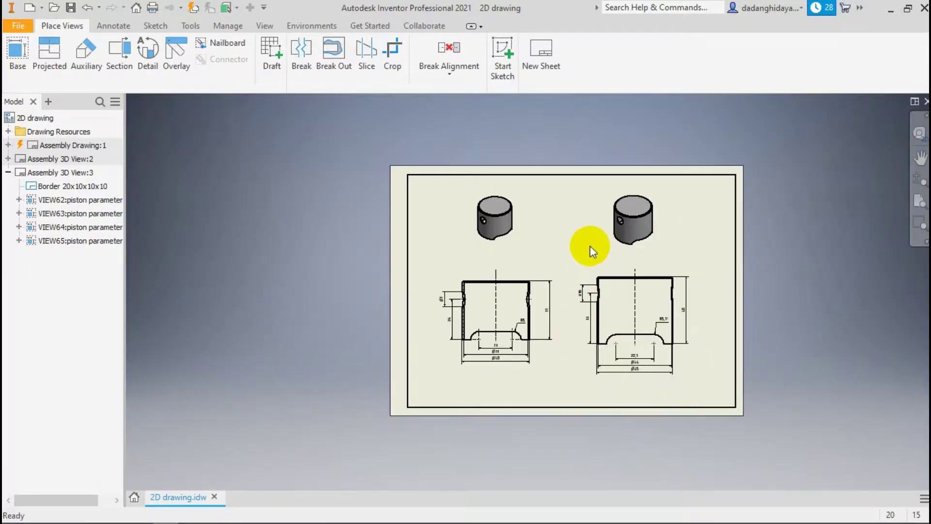
{"action": "scroll", "coordinate": [586, 247], "scroll_direction": "up", "scroll_amount": 1}
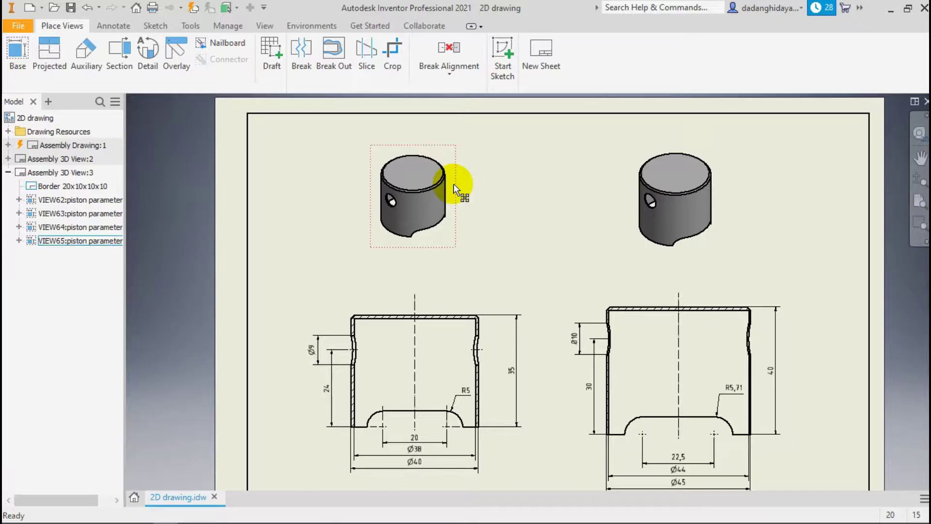
{"action": "left_click", "coordinate": [319, 173]}
{"action": "left_click", "coordinate": [294, 210]}
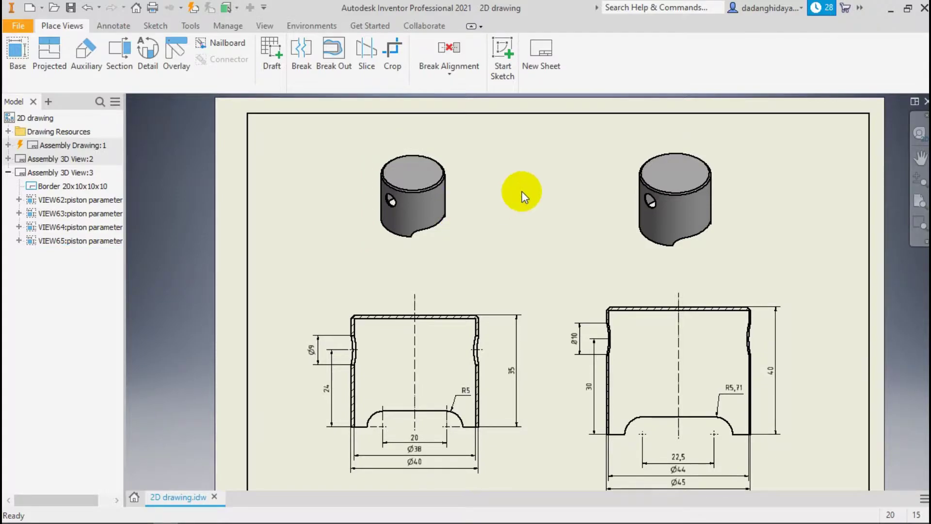
Create a new part file from the metric Standard (mm).ipt template.
{"action": "left_click", "coordinate": [32, 9]}
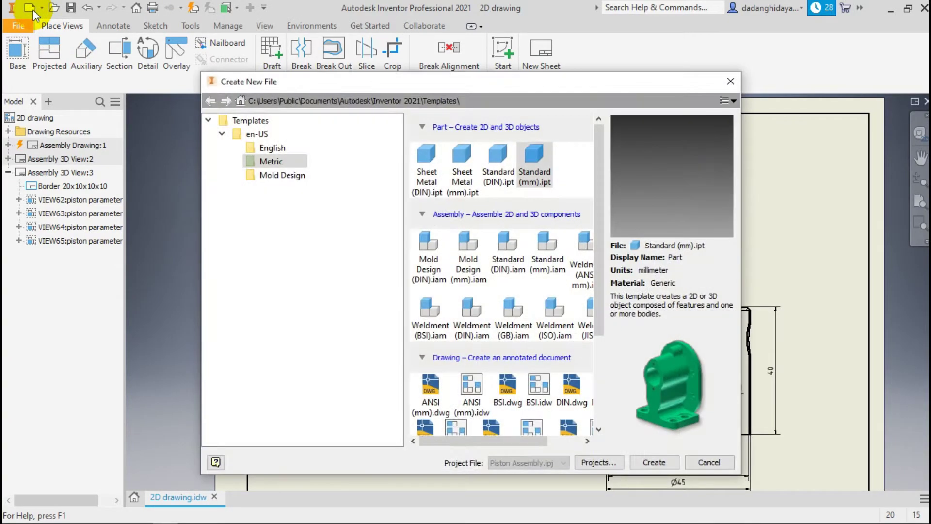
{"action": "left_click", "coordinate": [278, 162]}
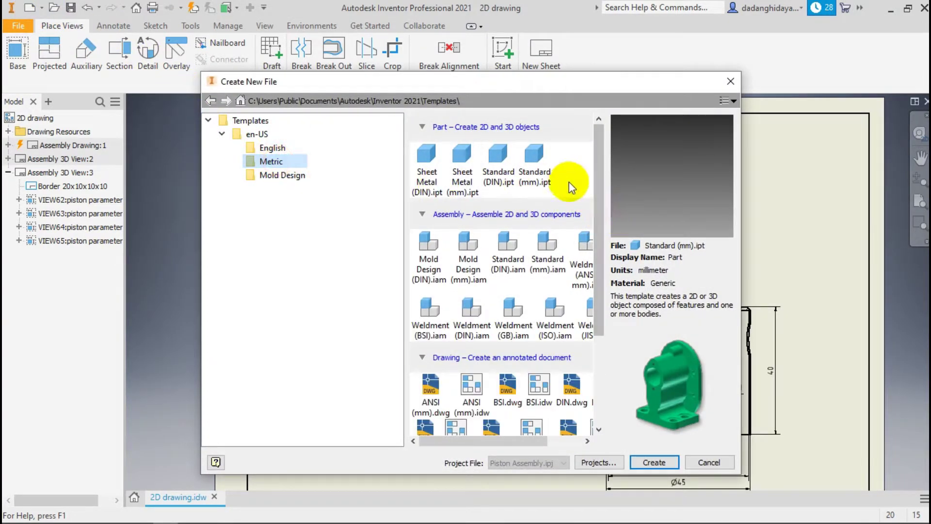
{"action": "left_click", "coordinate": [542, 161]}
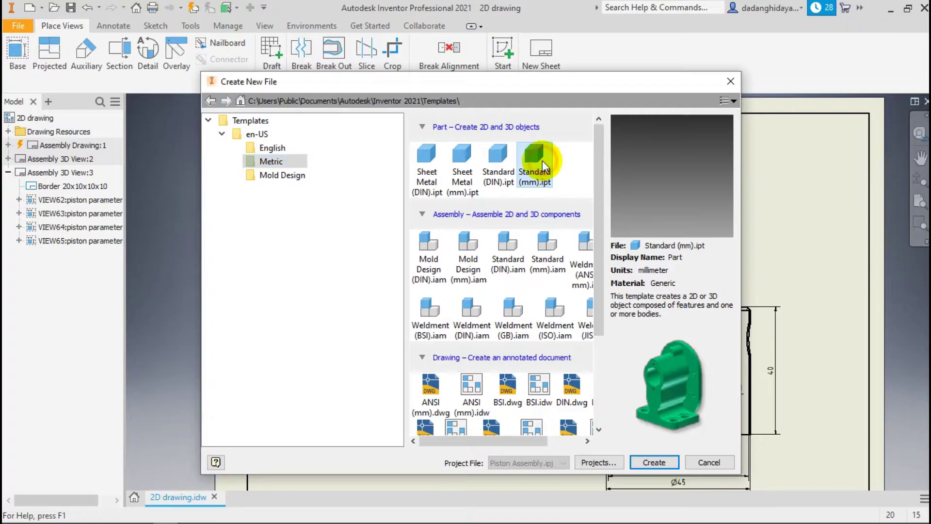
{"action": "left_click", "coordinate": [653, 462]}
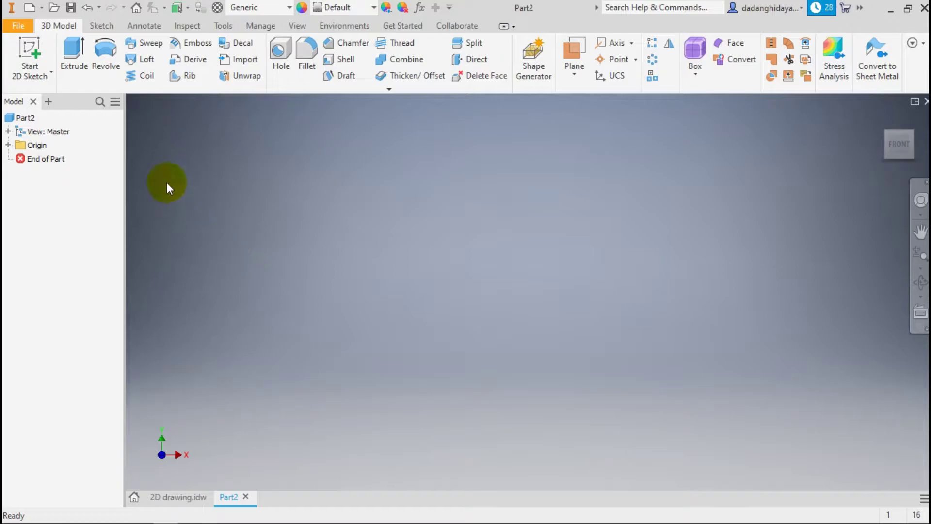
Start a sketch on the XZ plane and draw a circle about 27.6 mm in diameter centred on the origin.
{"action": "left_click", "coordinate": [47, 54]}
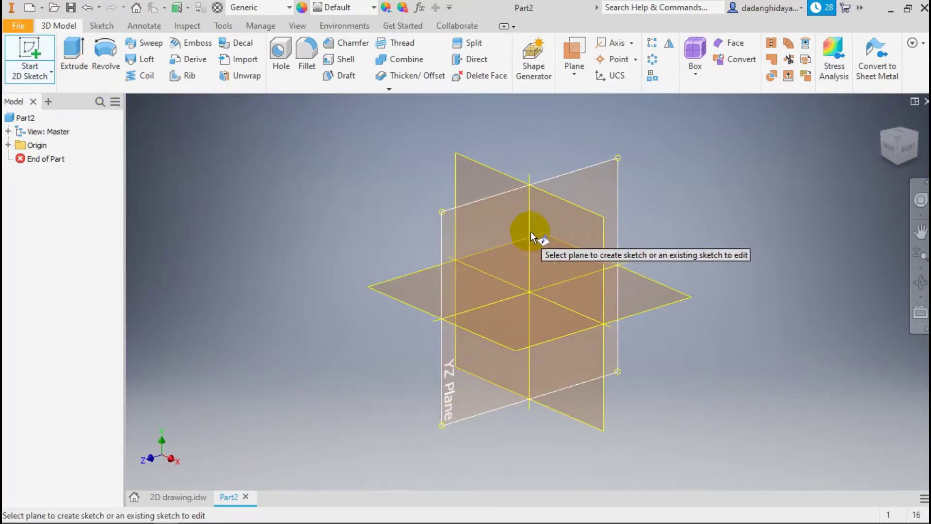
{"action": "left_click", "coordinate": [639, 281]}
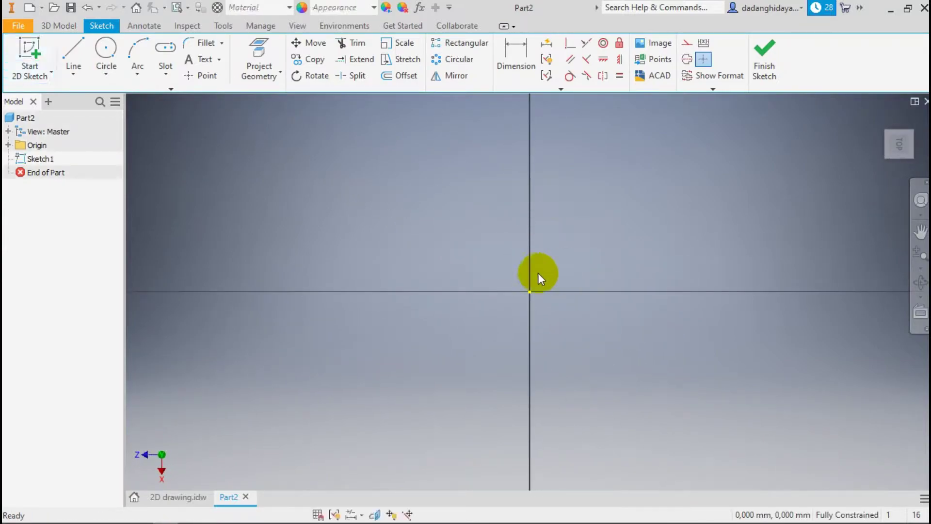
{"action": "left_click", "coordinate": [106, 47]}
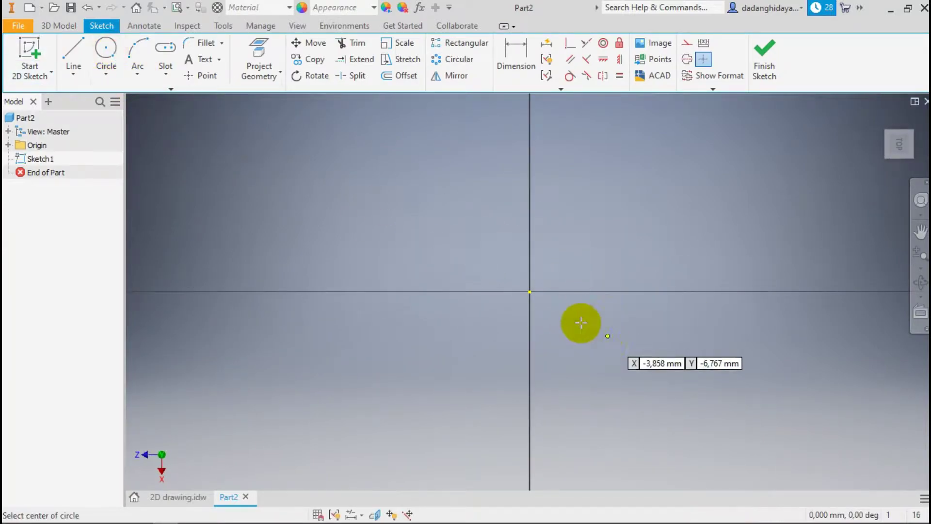
{"action": "left_click", "coordinate": [531, 296]}
{"action": "left_click", "coordinate": [679, 347]}
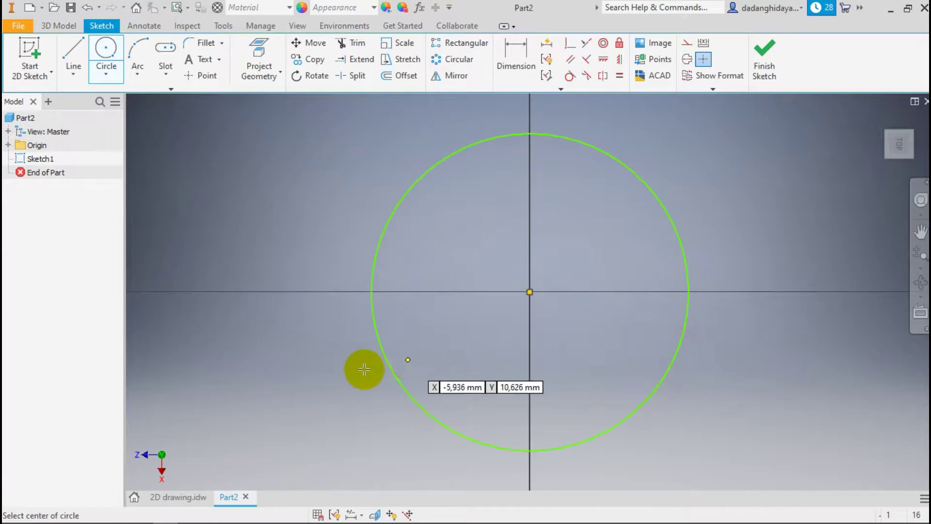
Check the smaller piston in the 2D drawing, dimension the circle's diameter as 40 mm, and finish the sketch.
{"action": "left_click", "coordinate": [181, 499]}
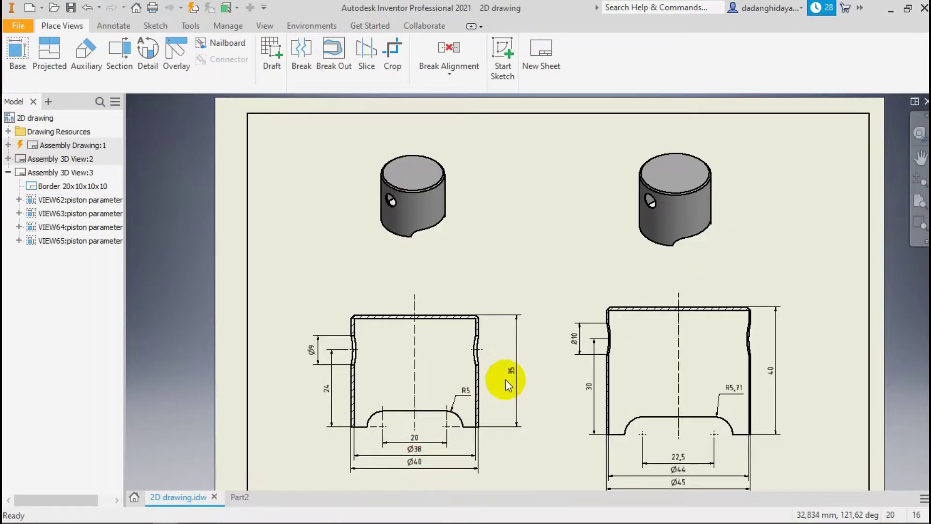
{"action": "left_click", "coordinate": [245, 498]}
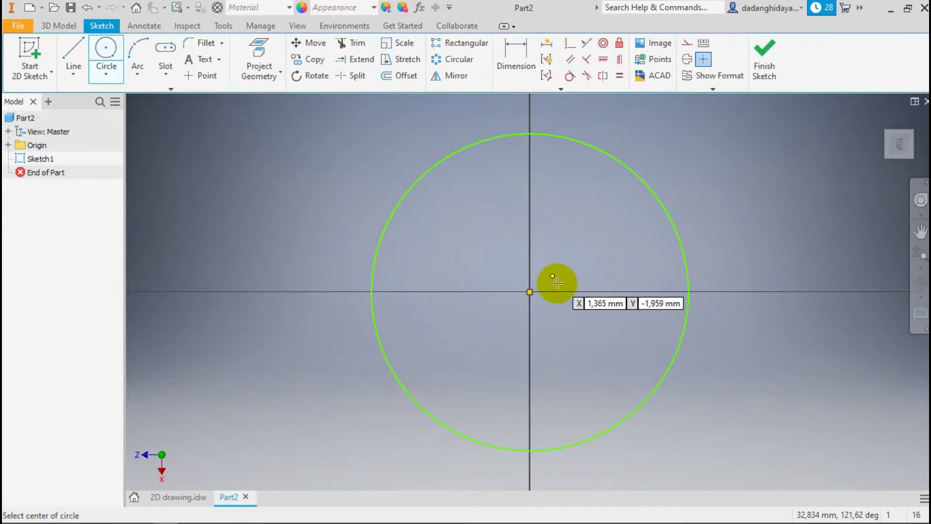
{"action": "left_click", "coordinate": [508, 55]}
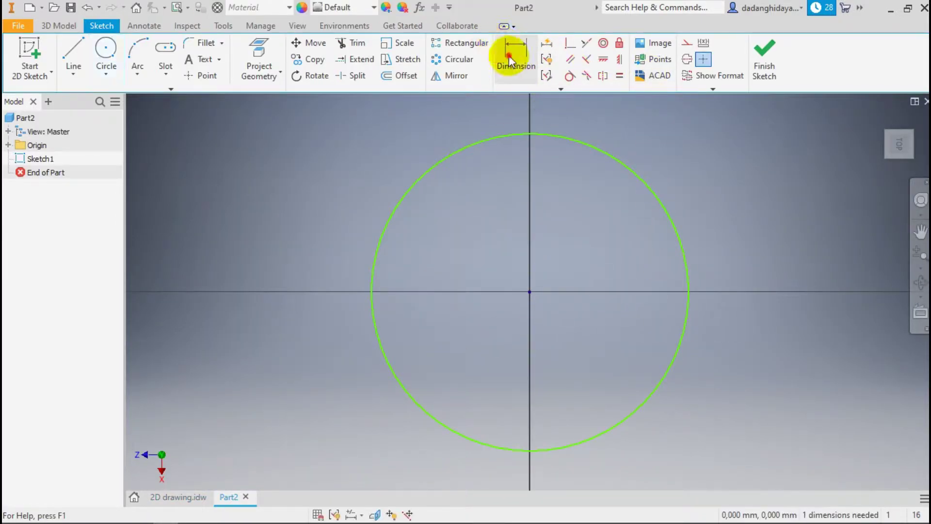
{"action": "left_click", "coordinate": [590, 144]}
{"action": "left_click", "coordinate": [676, 143]}
{"action": "type", "text": "40"}
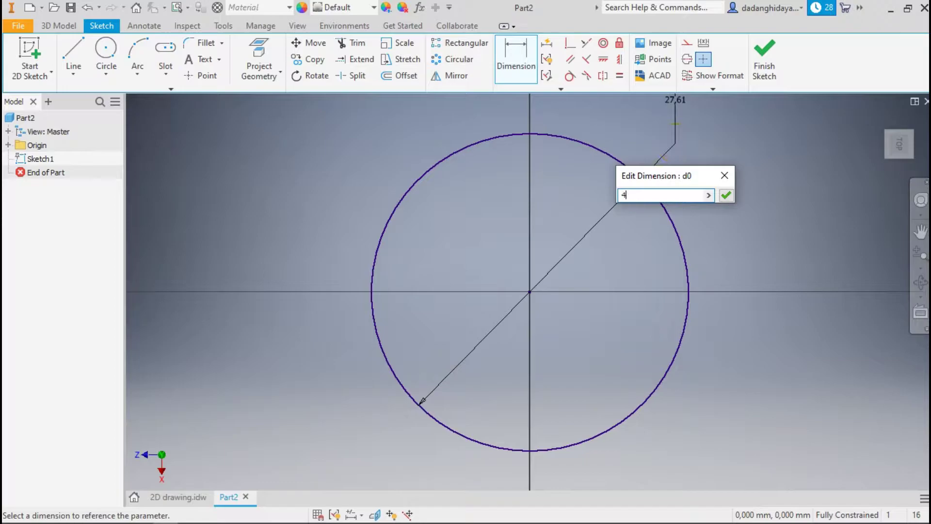
{"action": "key", "text": "Return"}
{"action": "left_click", "coordinate": [765, 57]}
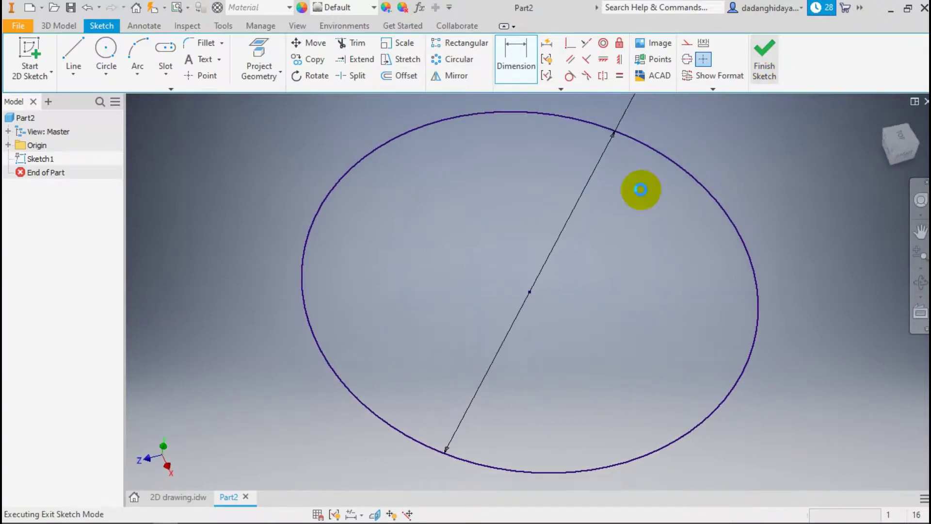
Extrude the circle 35 mm into a solid cylinder.
{"action": "key", "text": "e"}
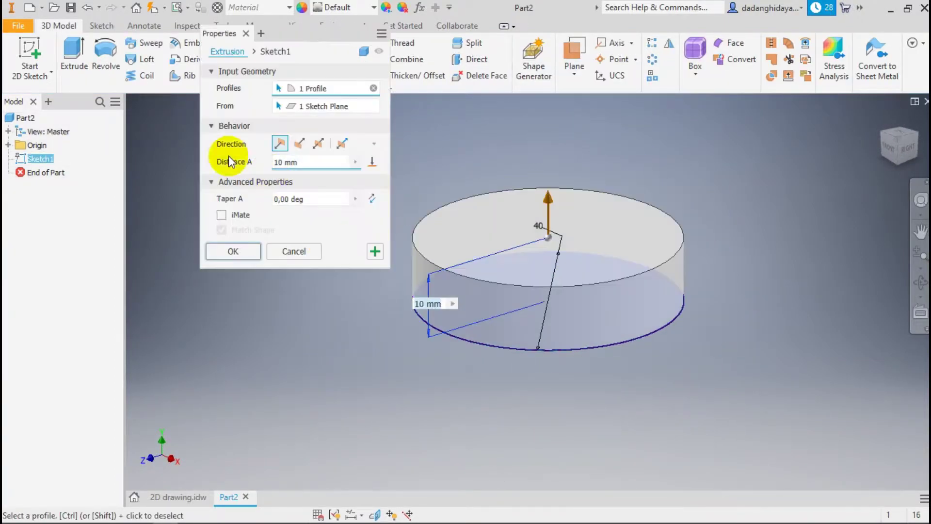
{"action": "left_click", "coordinate": [306, 162]}
{"action": "type", "text": "35"}
{"action": "key", "text": "Return"}
{"action": "scroll", "coordinate": [426, 293], "scroll_direction": "up", "scroll_amount": 5}
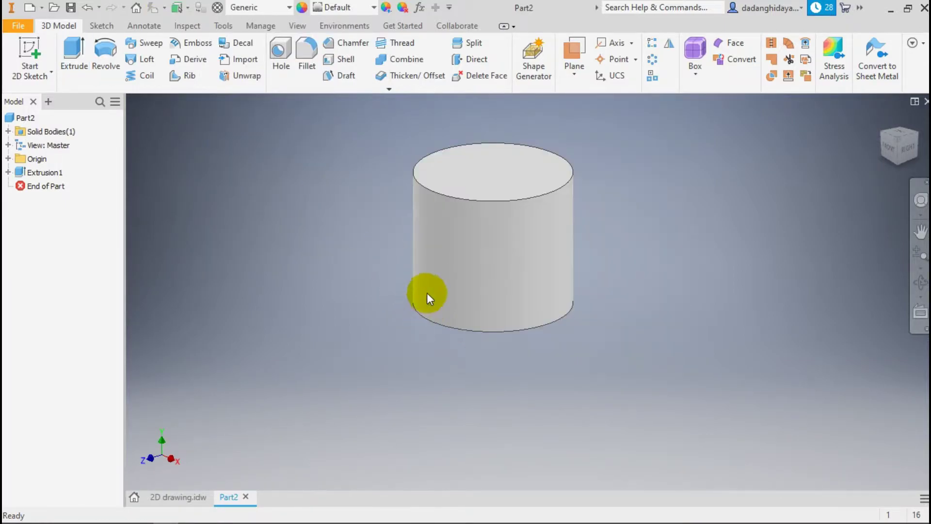
{"action": "scroll", "coordinate": [464, 165], "scroll_direction": "down", "scroll_amount": 3}
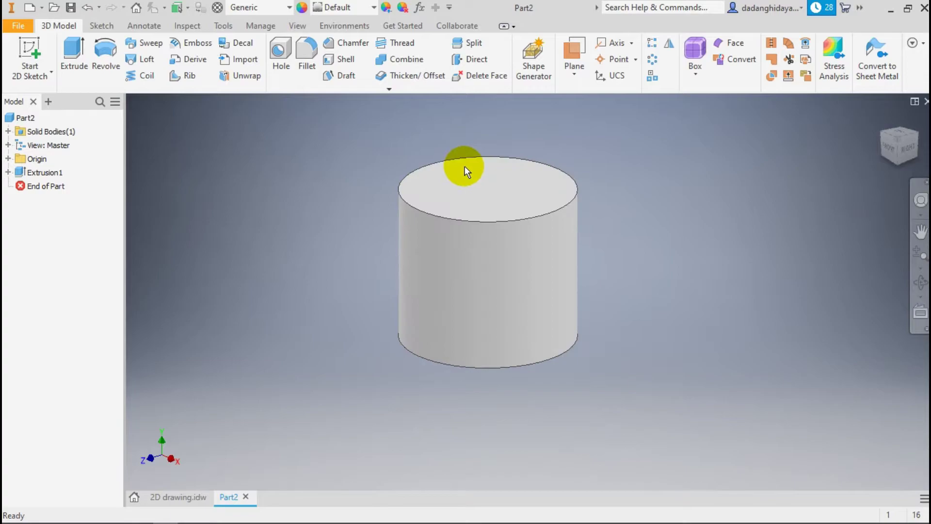
{"action": "left_click", "coordinate": [920, 232]}
{"action": "left_click_drag", "start_coordinate": [497, 208], "coordinate": [537, 237]}
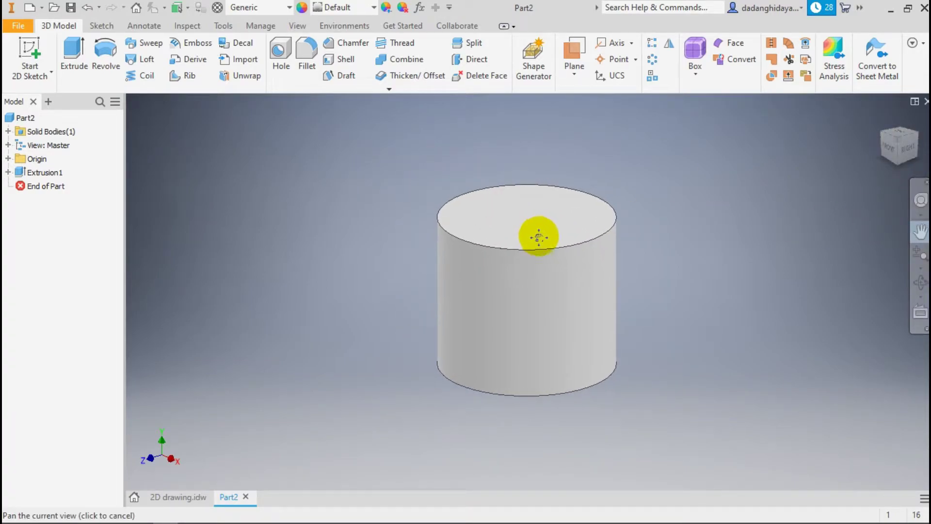
{"action": "right_click", "coordinate": [339, 170]}
{"action": "left_click", "coordinate": [378, 172]}
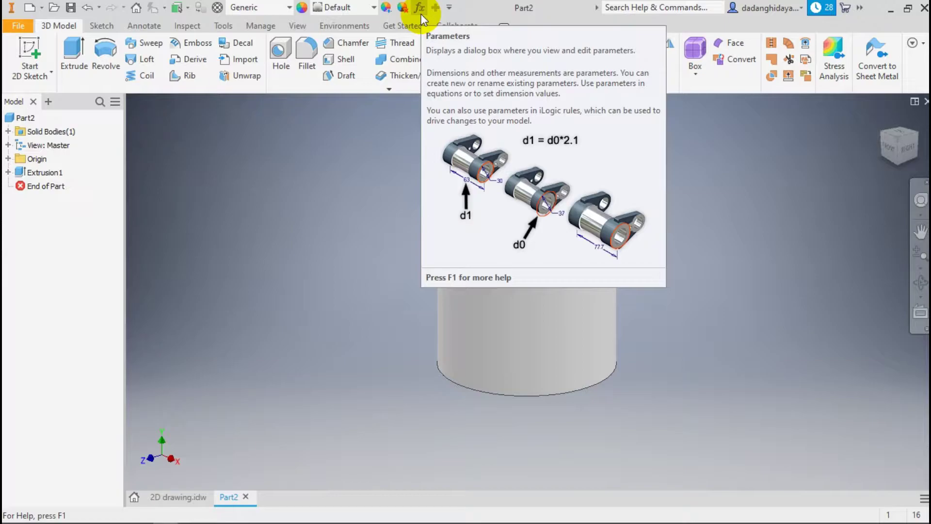
Review the part's parameters table and expand the extrusion in the model tree to reveal its sketch.
{"action": "left_click", "coordinate": [421, 14]}
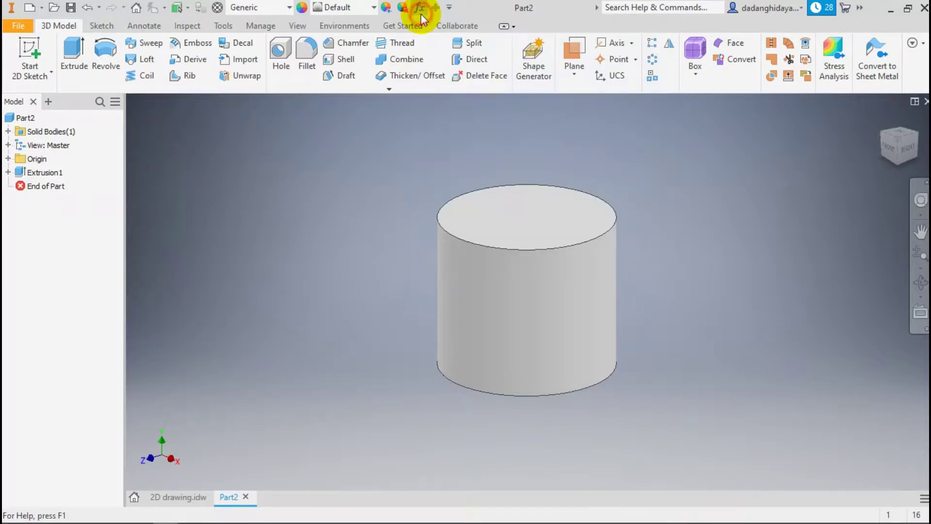
{"action": "left_click_drag", "start_coordinate": [401, 55], "coordinate": [336, 27]}
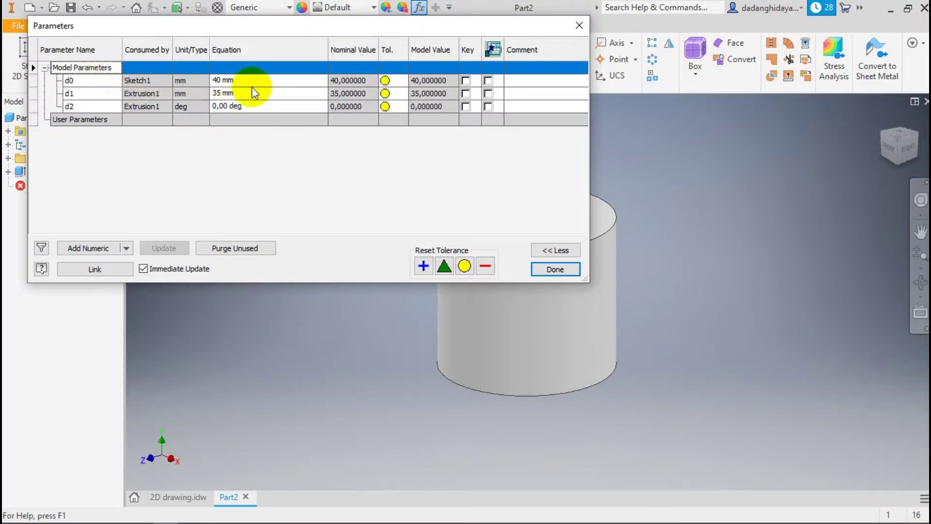
{"action": "left_click_drag", "start_coordinate": [255, 27], "coordinate": [480, 22]}
{"action": "left_click", "coordinate": [9, 172]}
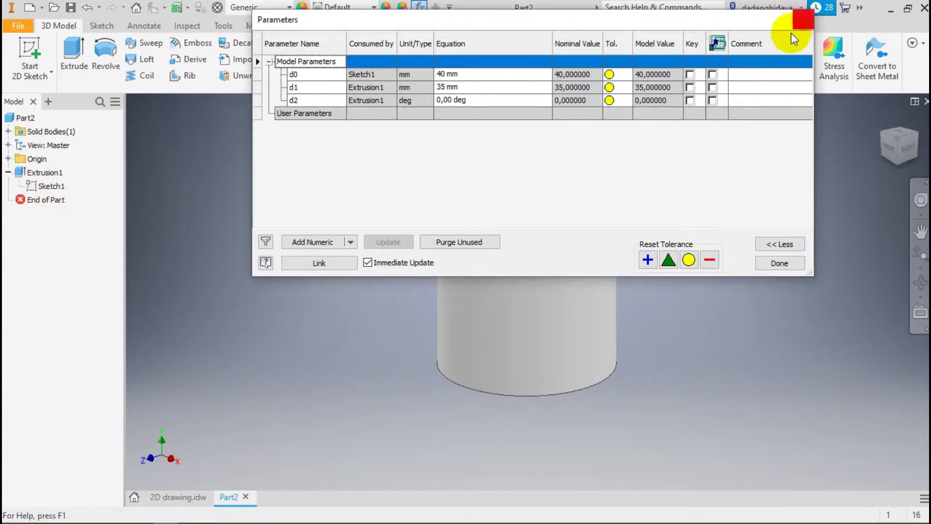
{"action": "left_click", "coordinate": [803, 19]}
Open the cylinder's base sketch, compare its diameter dimension with the parameters table, and leave the sketch.
{"action": "double_click", "coordinate": [49, 187]}
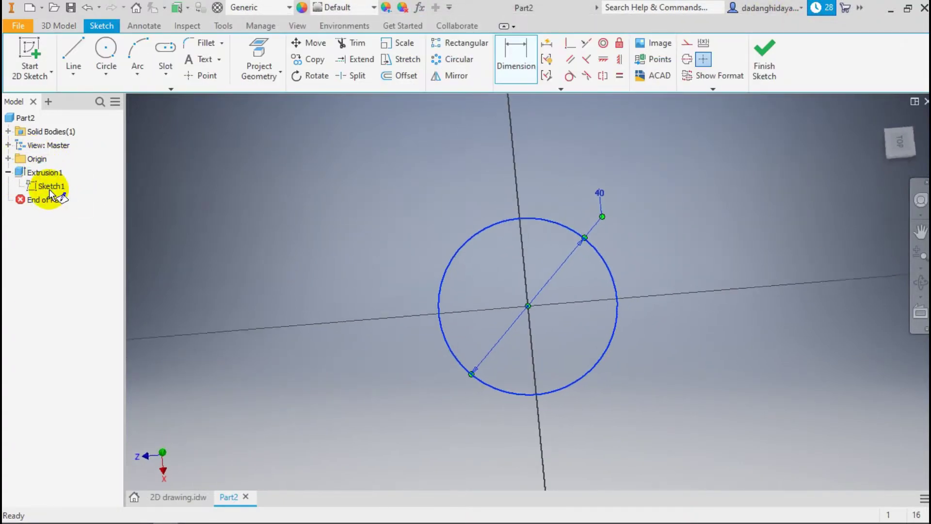
{"action": "left_click", "coordinate": [426, 8]}
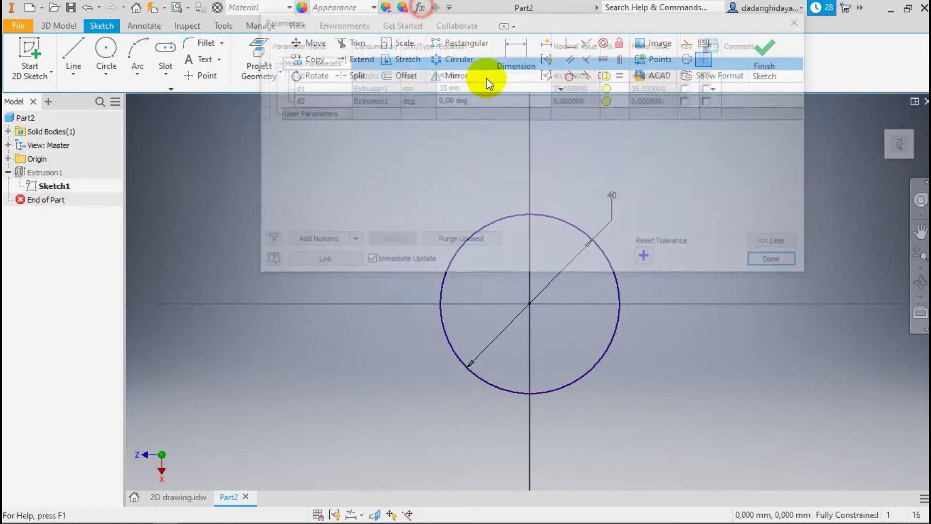
{"action": "left_click_drag", "start_coordinate": [588, 16], "coordinate": [375, 52]}
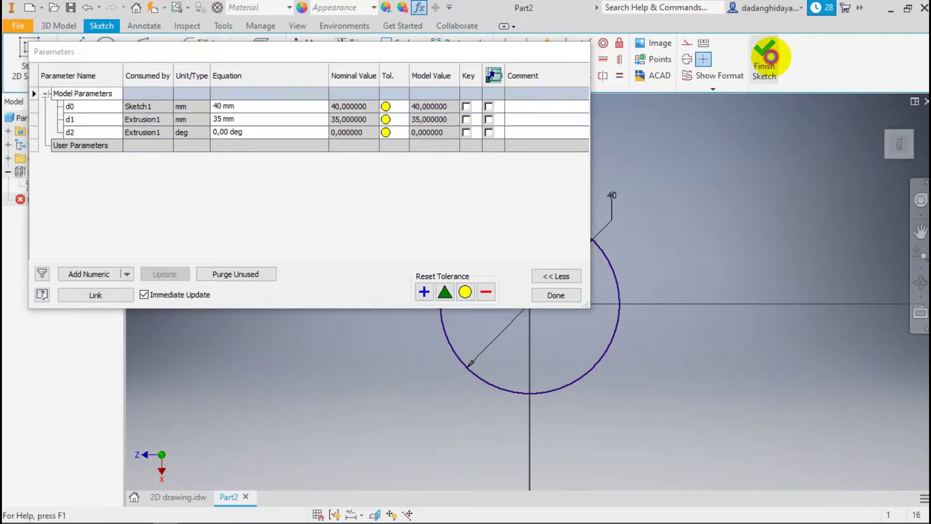
{"action": "left_click", "coordinate": [769, 60]}
Open the part's parameters table and rename the base circle's diameter parameter d0 as diameterluar.
{"action": "left_click", "coordinate": [420, 8]}
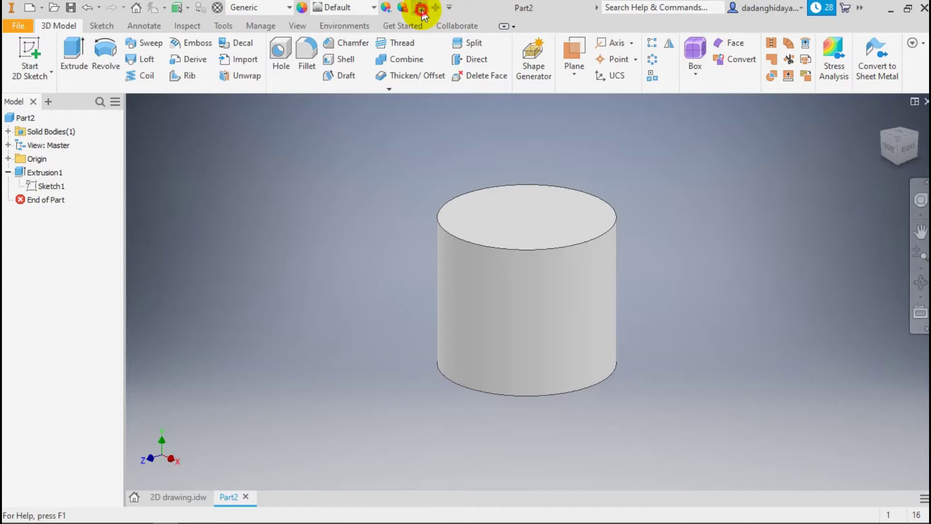
{"action": "left_click_drag", "start_coordinate": [317, 60], "coordinate": [464, 32]}
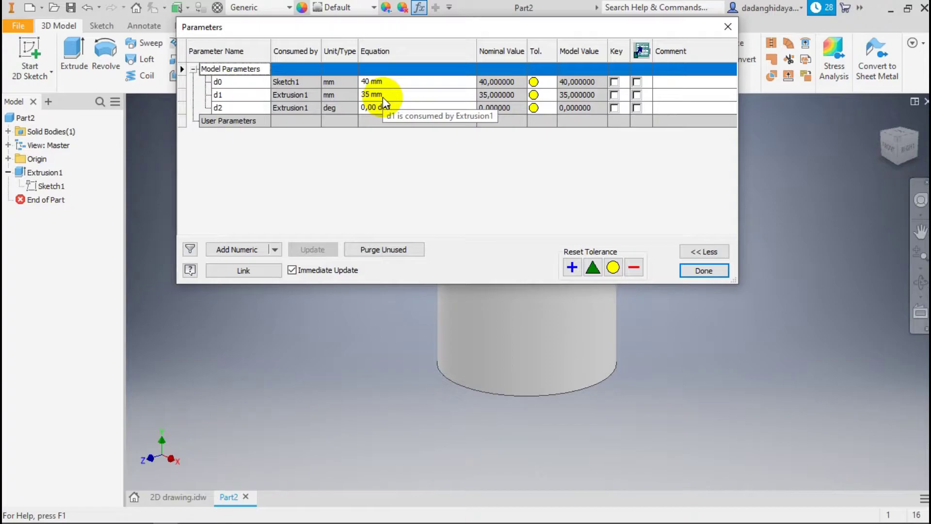
{"action": "left_click", "coordinate": [228, 95]}
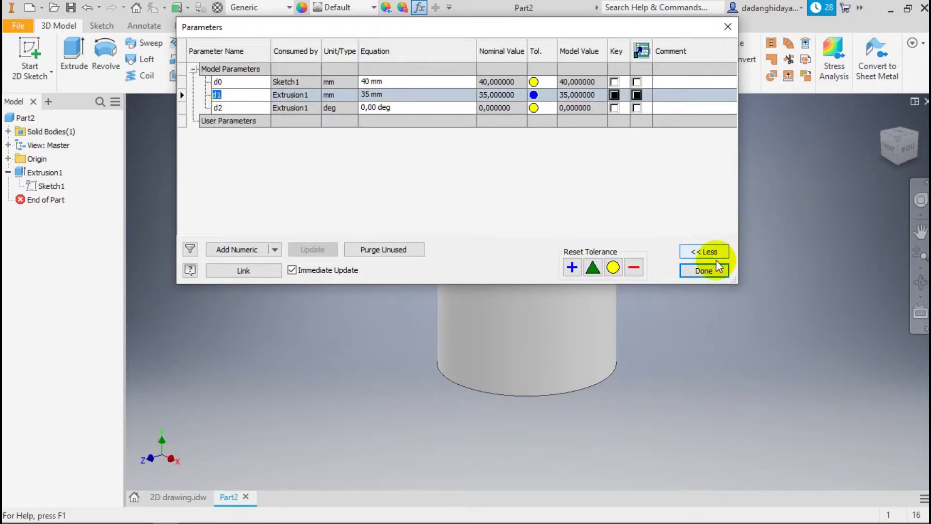
{"action": "left_click_drag", "start_coordinate": [538, 28], "coordinate": [555, 45]}
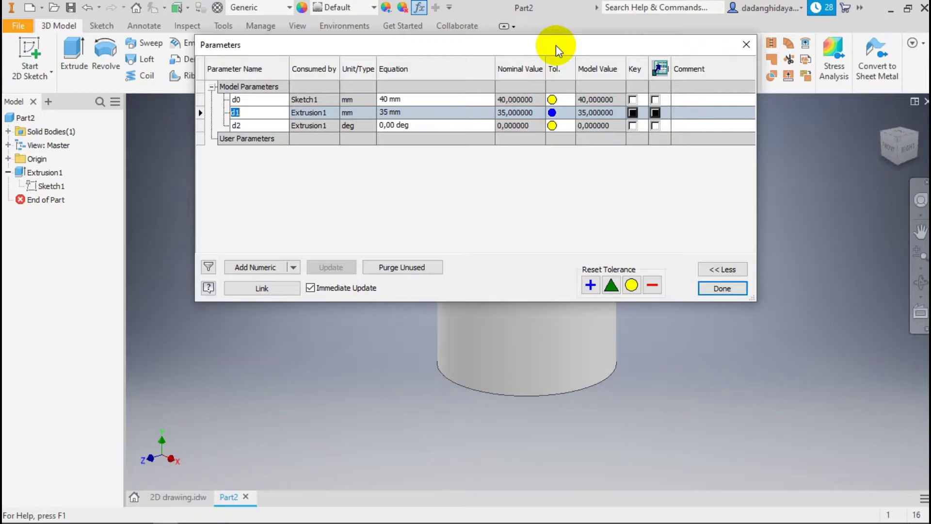
{"action": "left_click", "coordinate": [252, 99]}
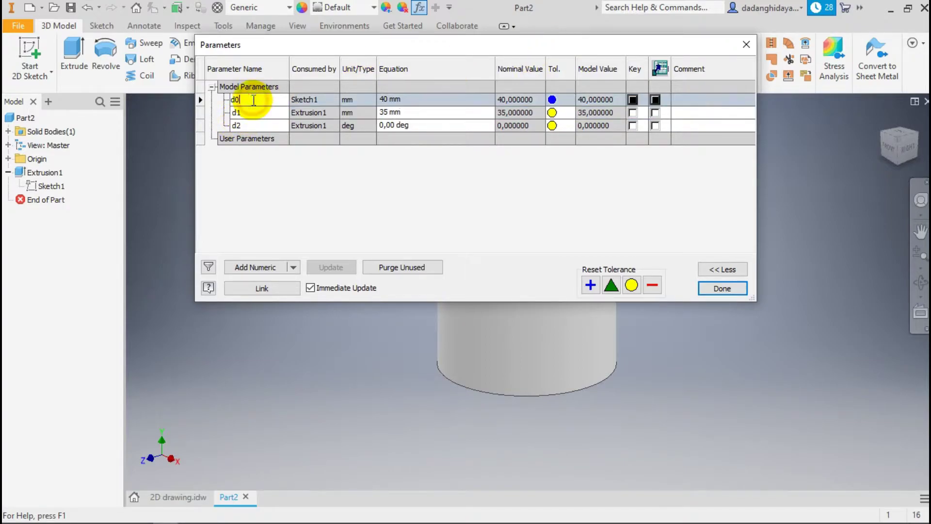
{"action": "left_click_drag", "start_coordinate": [254, 100], "coordinate": [199, 105]}
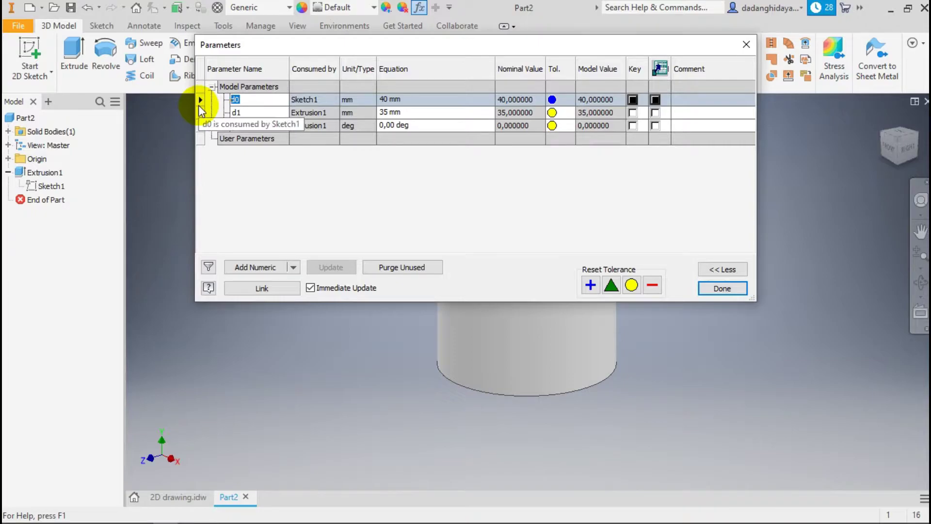
{"action": "type", "text": "diameterluar"}
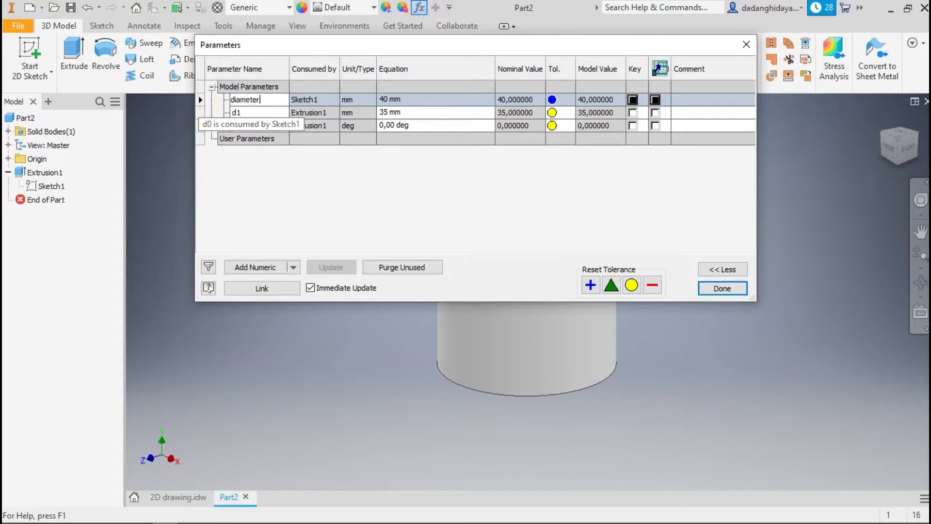
Rename the cylinder's extrusion distance parameter d1 as tinggi and close the parameters table.
{"action": "left_click", "coordinate": [275, 112]}
{"action": "key", "text": "BackSpace"}
{"action": "key", "text": "BackSpace"}
{"action": "type", "text": "tinggi"}
{"action": "left_click", "coordinate": [298, 125]}
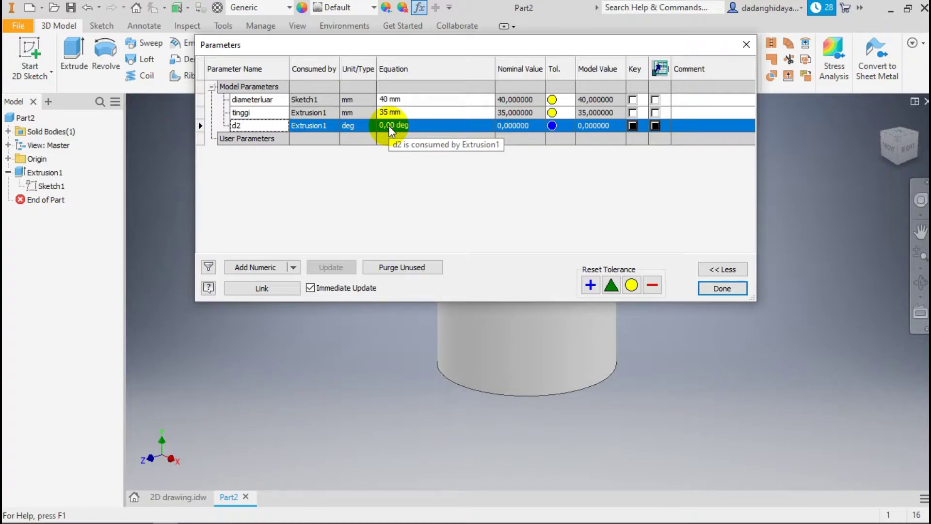
{"action": "left_click", "coordinate": [264, 125]}
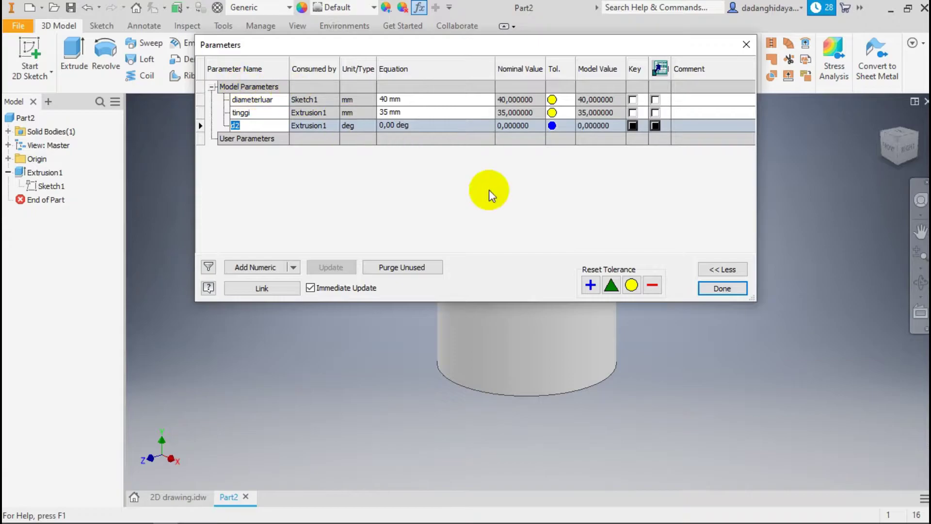
{"action": "left_click", "coordinate": [731, 288]}
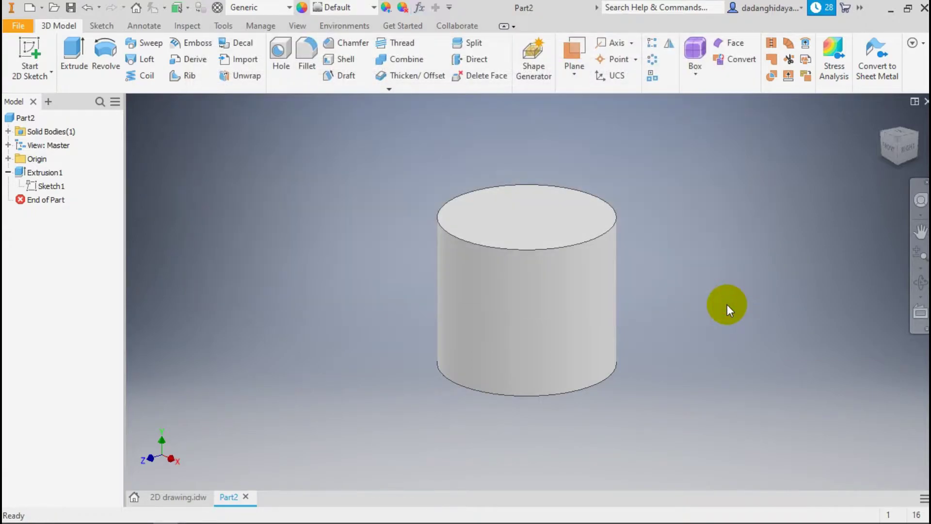
Check the piston sections in the 2D drawing, then sketch a circle about 35 mm in diameter centred on the cylinder's bottom face.
{"action": "left_click", "coordinate": [162, 499]}
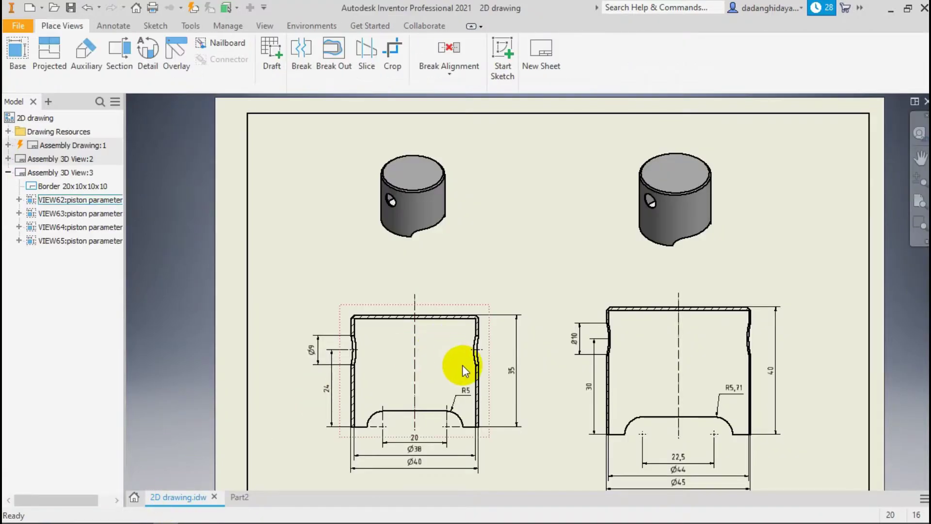
{"action": "left_click", "coordinate": [239, 497]}
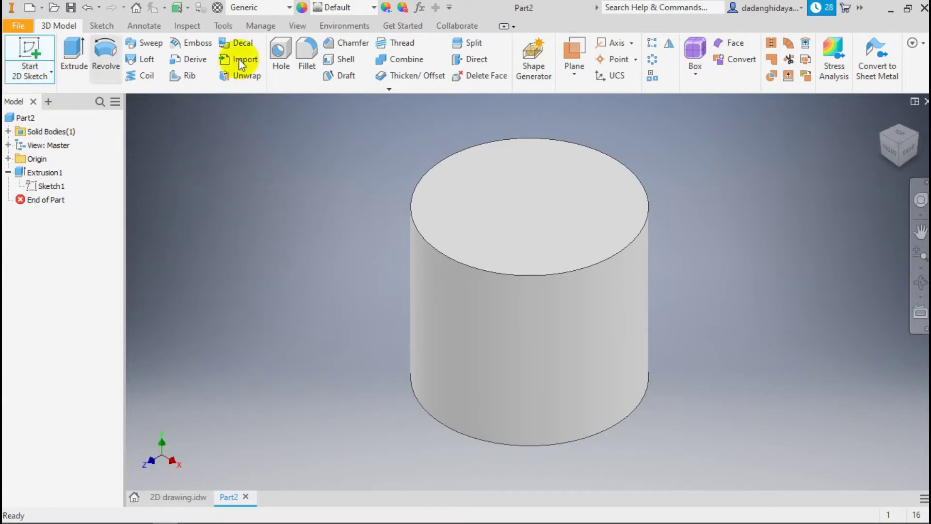
{"action": "left_click", "coordinate": [901, 165]}
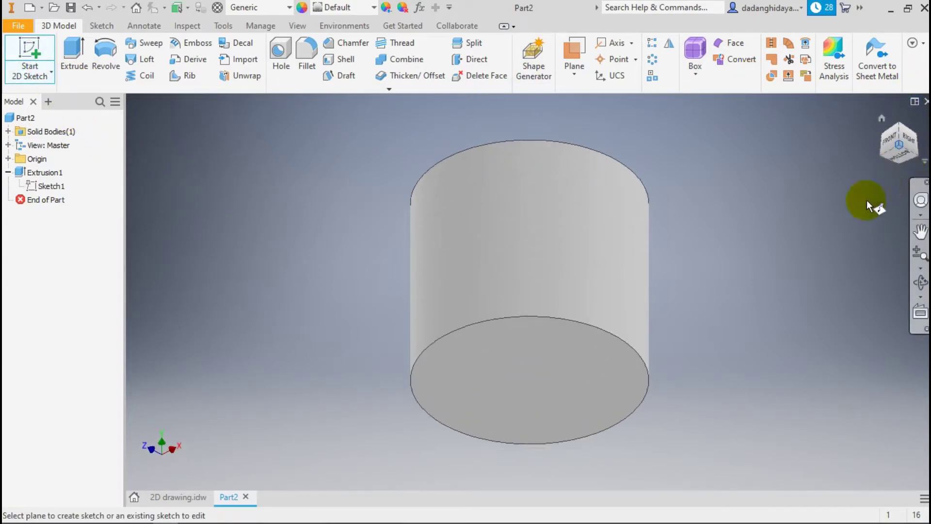
{"action": "left_click", "coordinate": [592, 372]}
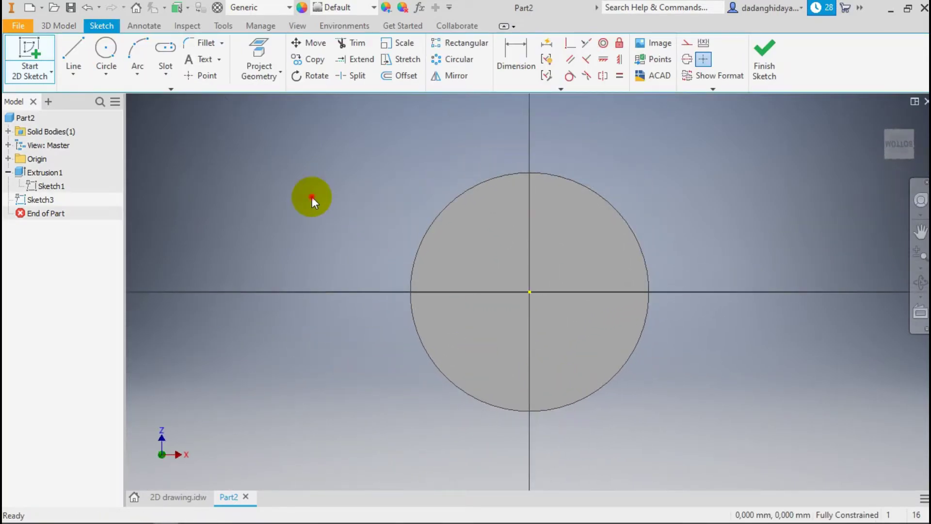
{"action": "left_click", "coordinate": [106, 48]}
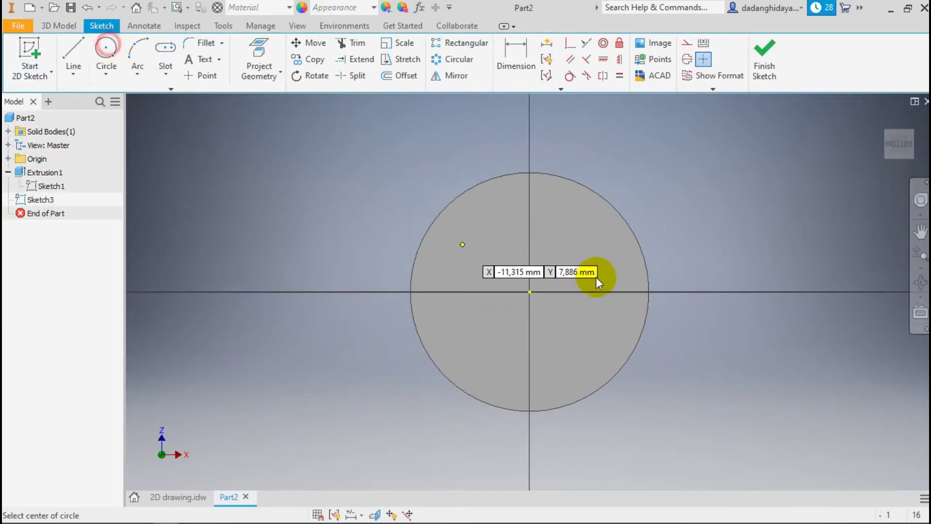
{"action": "left_click", "coordinate": [530, 292]}
{"action": "left_click", "coordinate": [617, 347]}
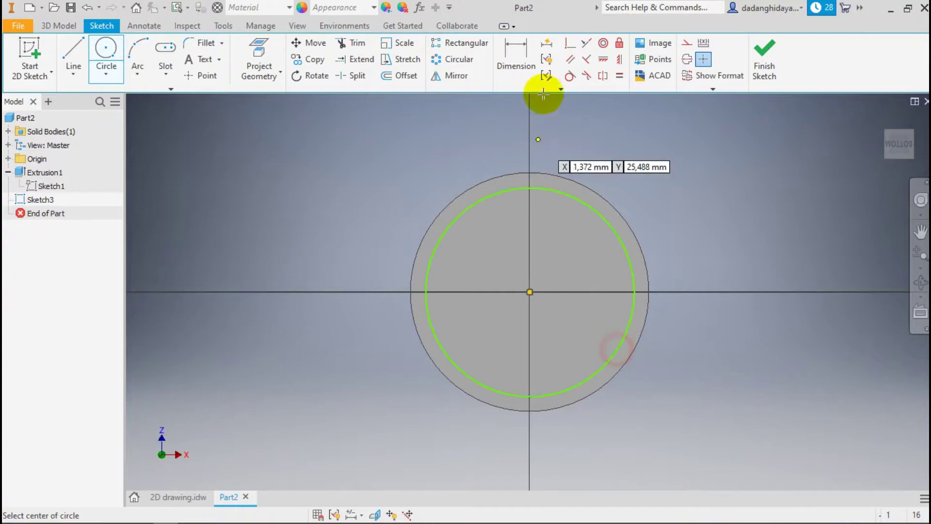
Dimension the inner circle's diameter as 20 mm and finish the sketch.
{"action": "left_click", "coordinate": [521, 54]}
{"action": "left_click", "coordinate": [577, 199]}
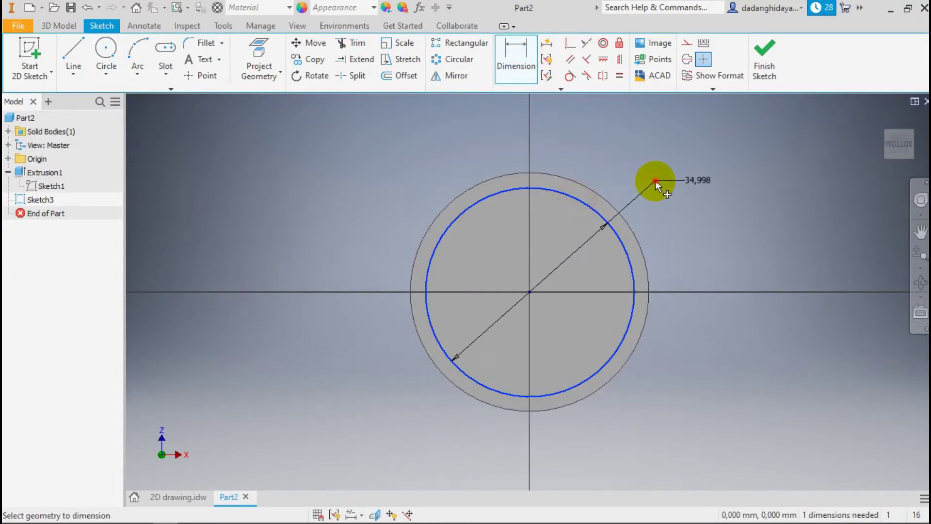
{"action": "left_click", "coordinate": [655, 182]}
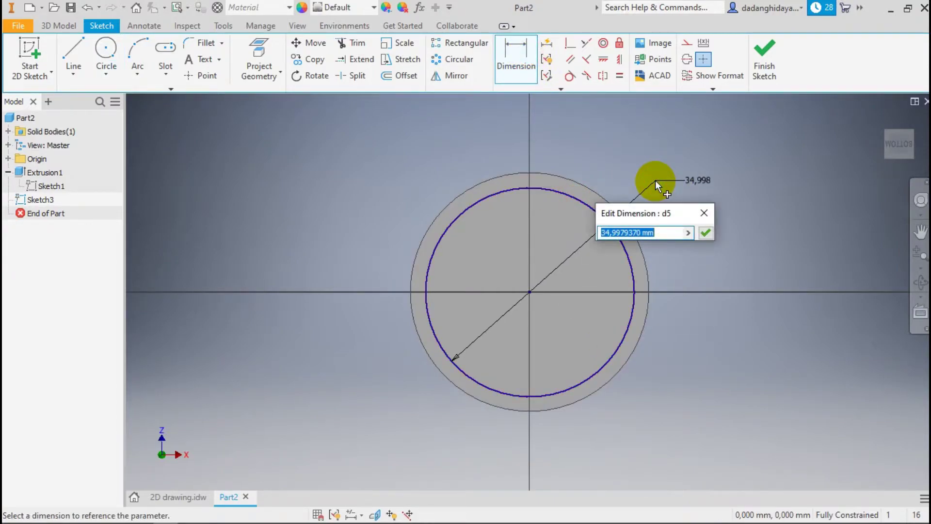
{"action": "type", "text": "20"}
{"action": "left_click", "coordinate": [704, 233]}
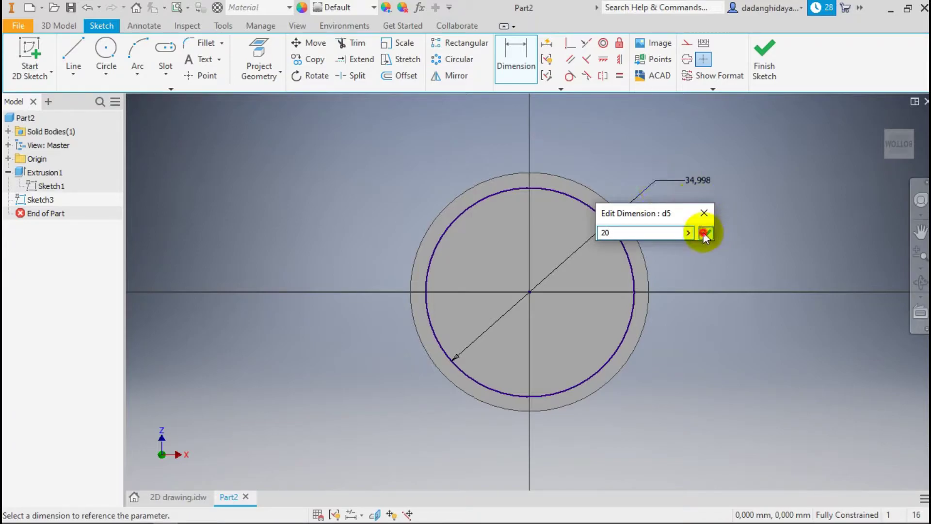
{"action": "left_click", "coordinate": [763, 62]}
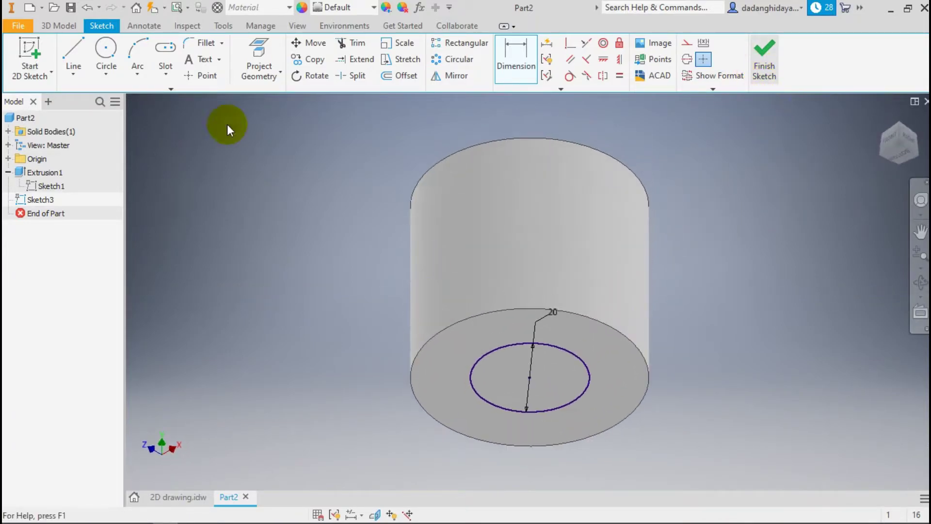
Extrude the inner circle 20 mm in the flipped direction as a cut into the cylinder.
{"action": "left_click", "coordinate": [76, 61]}
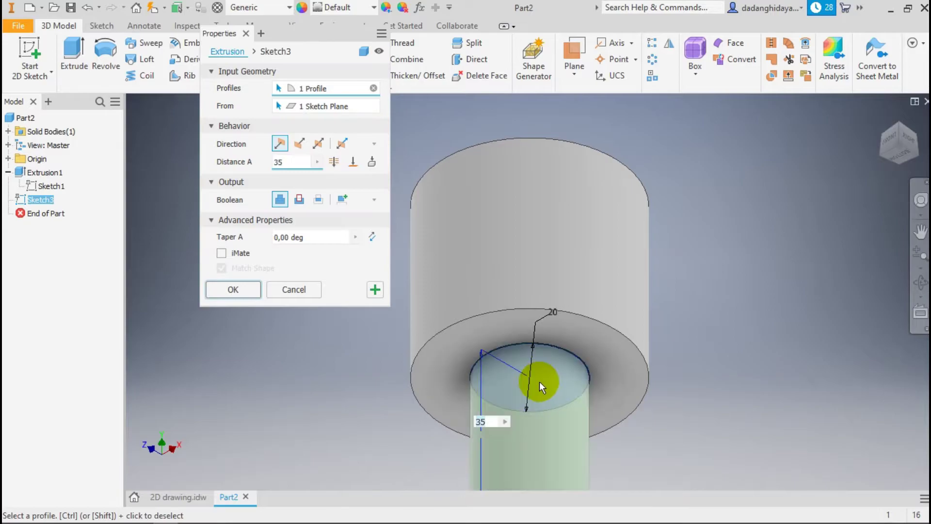
{"action": "left_click_drag", "start_coordinate": [287, 164], "coordinate": [240, 167]}
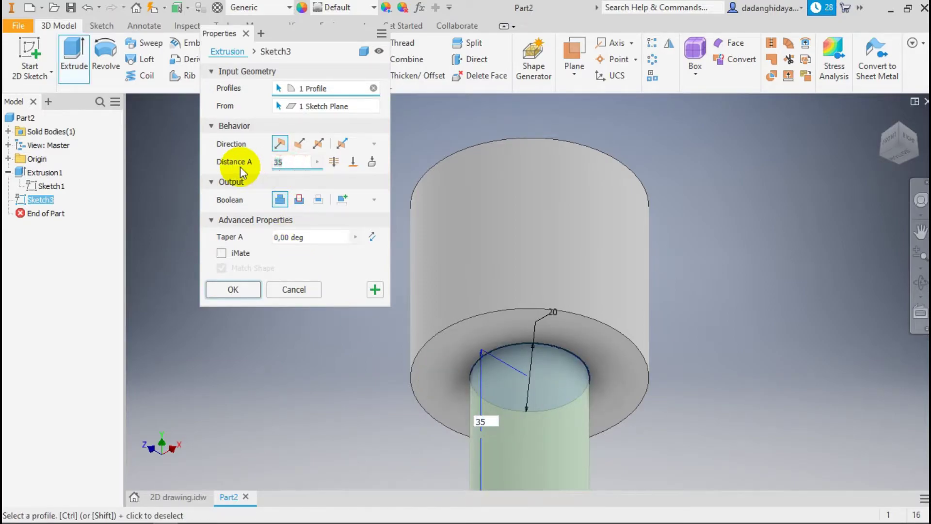
{"action": "type", "text": "20"}
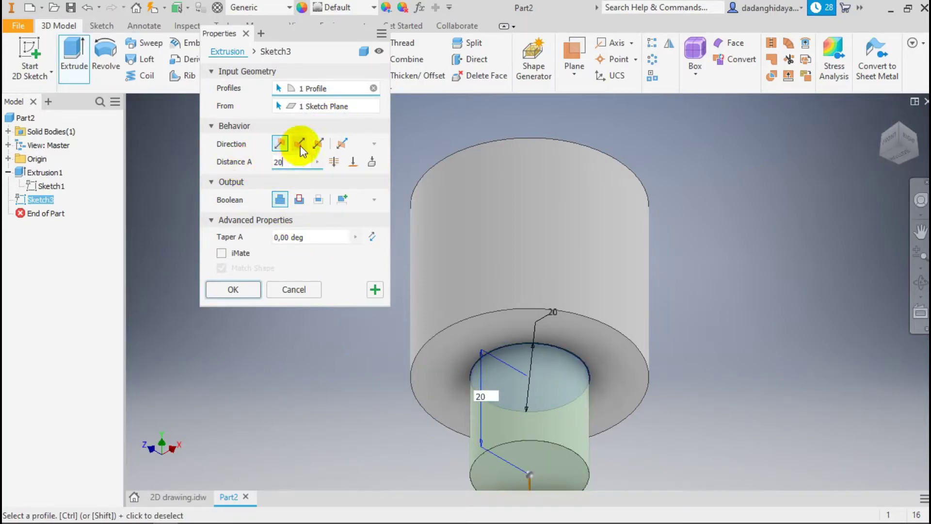
{"action": "left_click", "coordinate": [300, 144]}
{"action": "left_click", "coordinate": [299, 199]}
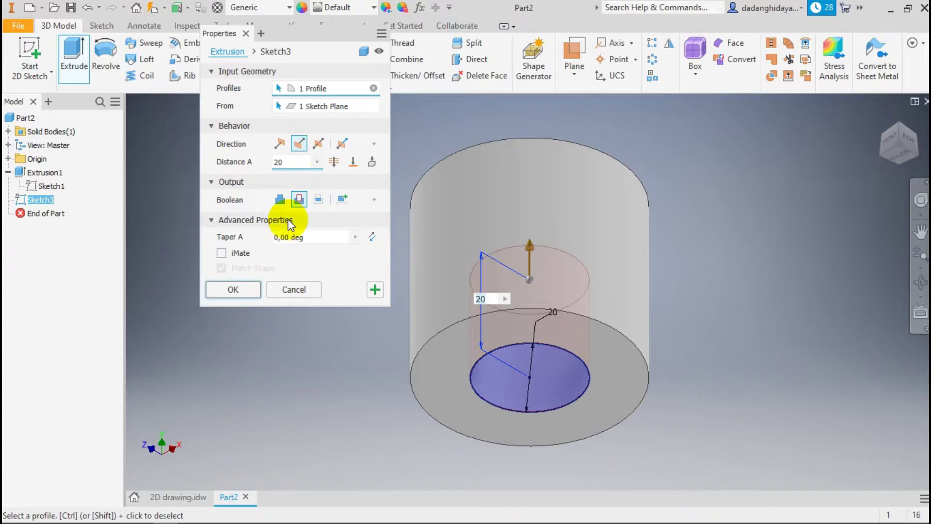
{"action": "left_click", "coordinate": [246, 290]}
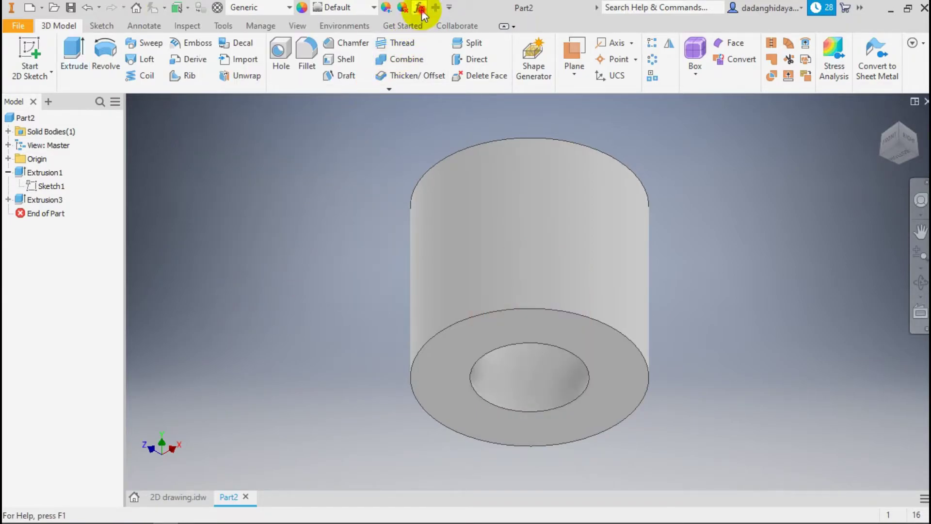
Open the parameters table and rename the inner circle's diameter parameter d5 as diameterdalam.
{"action": "left_click", "coordinate": [420, 8]}
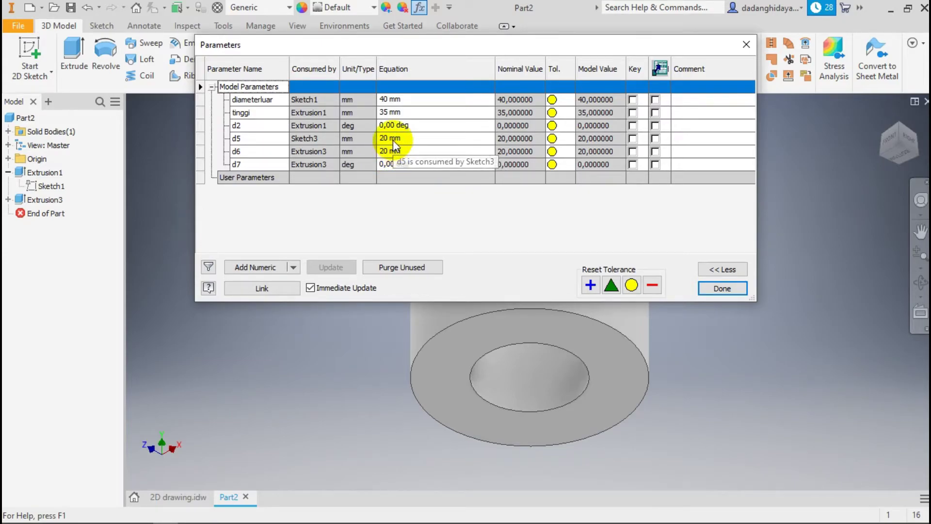
{"action": "left_click", "coordinate": [250, 138]}
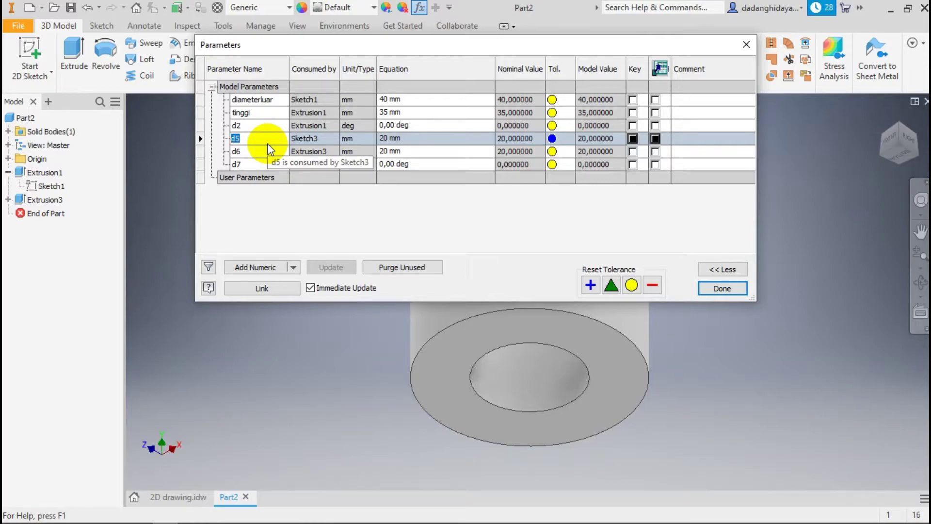
{"action": "type", "text": "diameterdalam"}
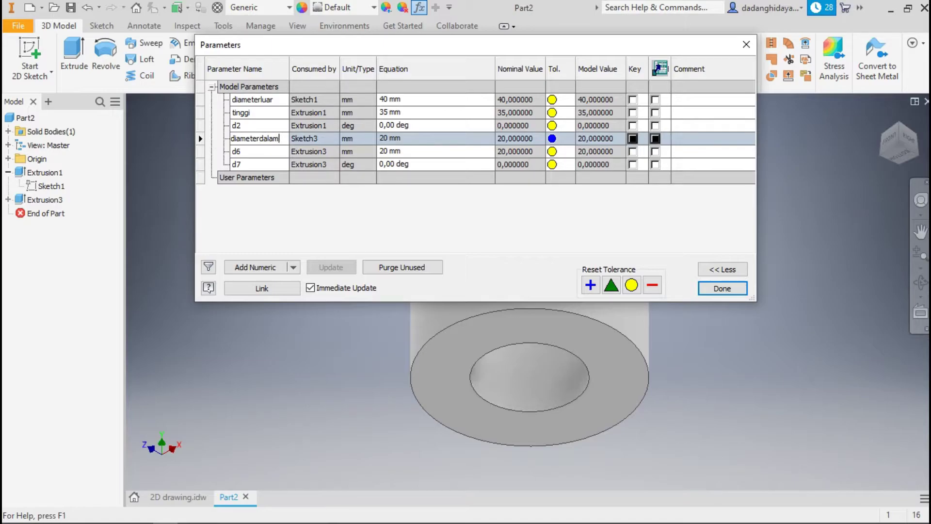
Check the inner and outer diameters in the 2D drawing and set the diameterdalam equation to diameterluar-2.
{"action": "left_click", "coordinate": [186, 497]}
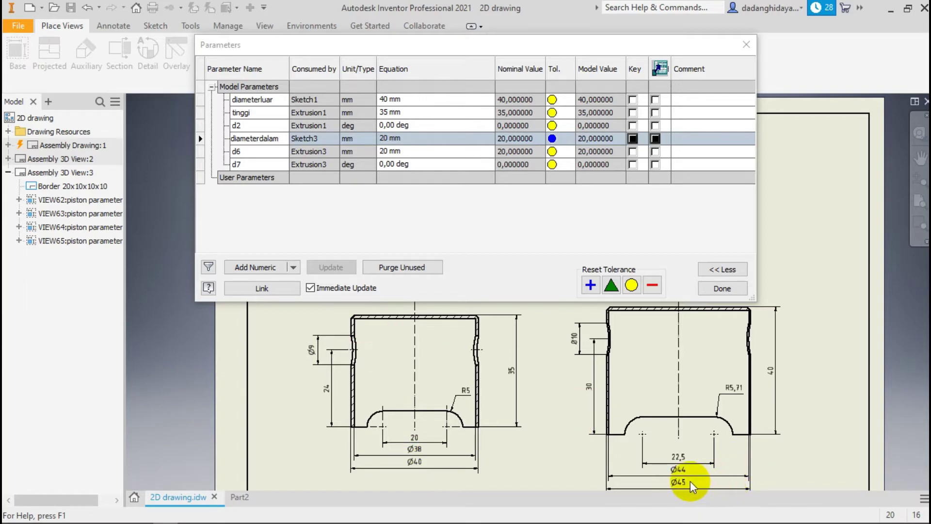
{"action": "left_click", "coordinate": [407, 141]}
{"action": "type", "text": "di"}
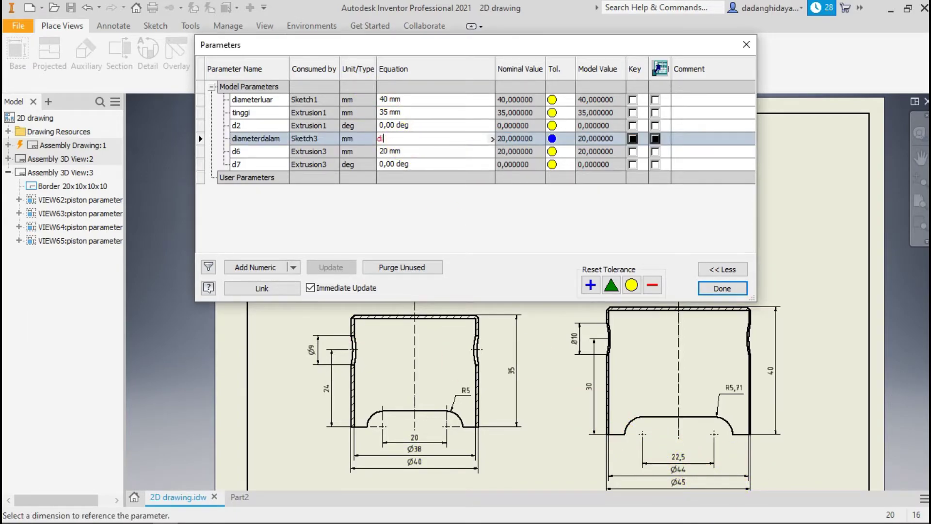
{"action": "type", "text": "ameterluar-2"}
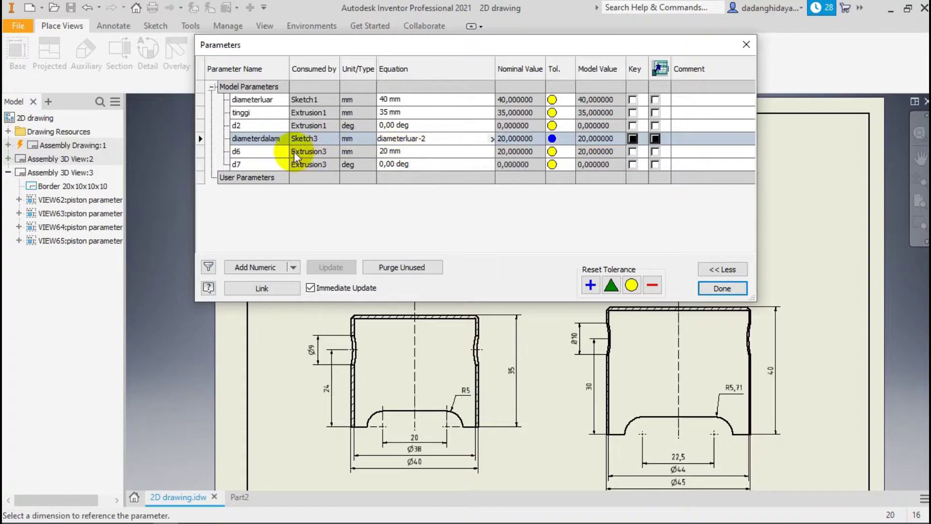
Rename the cut's depth parameter d6 as tinggilubang.
{"action": "left_click", "coordinate": [263, 153]}
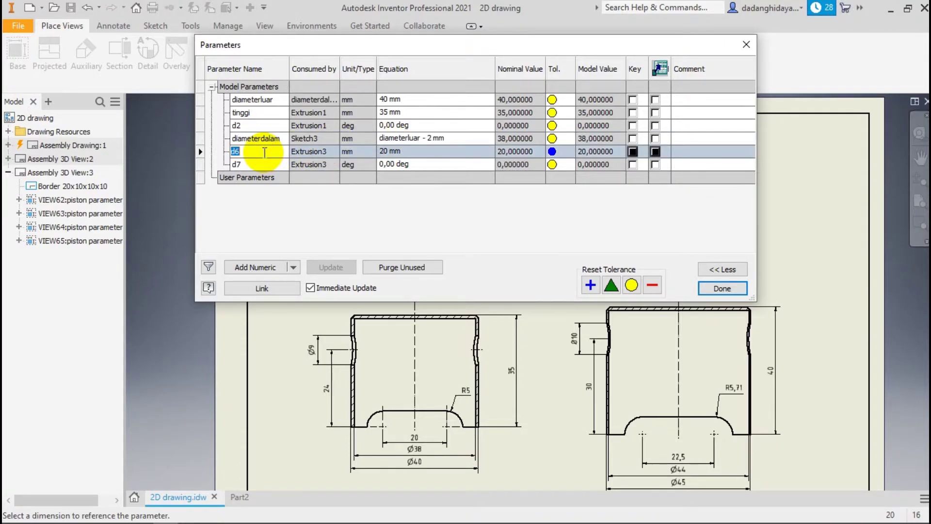
{"action": "type", "text": "tinggi "}
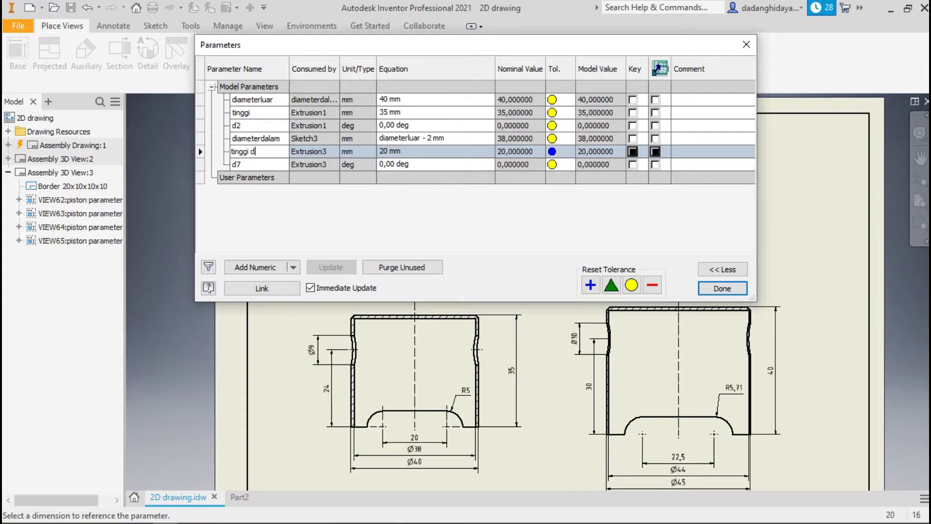
{"action": "type", "text": "lubnag"}
{"action": "key", "text": "BackSpace"}
{"action": "key", "text": "BackSpace"}
{"action": "type", "text": "bang"}
Set the tinggilubang equation to tinggi-1 and close the parameters table.
{"action": "left_click", "coordinate": [416, 151]}
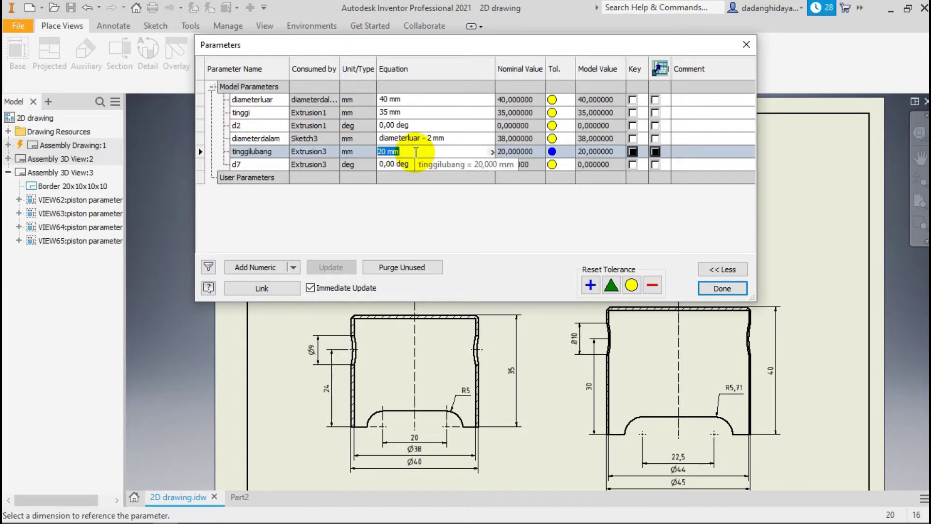
{"action": "type", "text": "tinggi"}
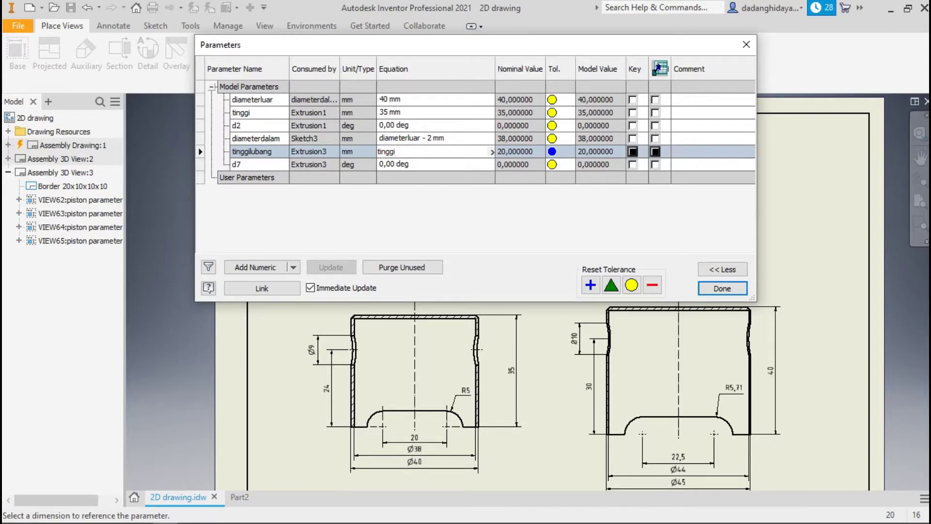
{"action": "type", "text": "-1"}
{"action": "left_click", "coordinate": [425, 154]}
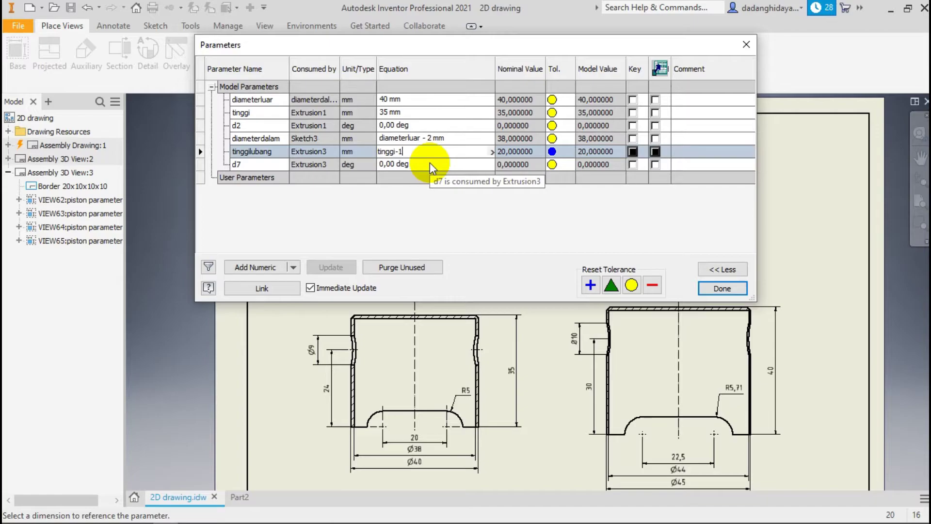
{"action": "left_click", "coordinate": [713, 290]}
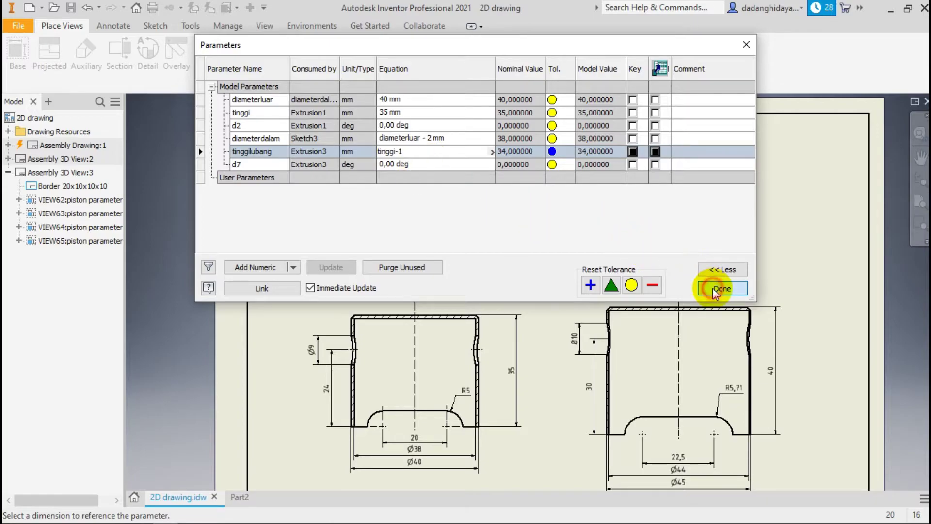
Return to the Part2 model and check its parameter equations and the base circle sketch.
{"action": "left_click", "coordinate": [234, 493]}
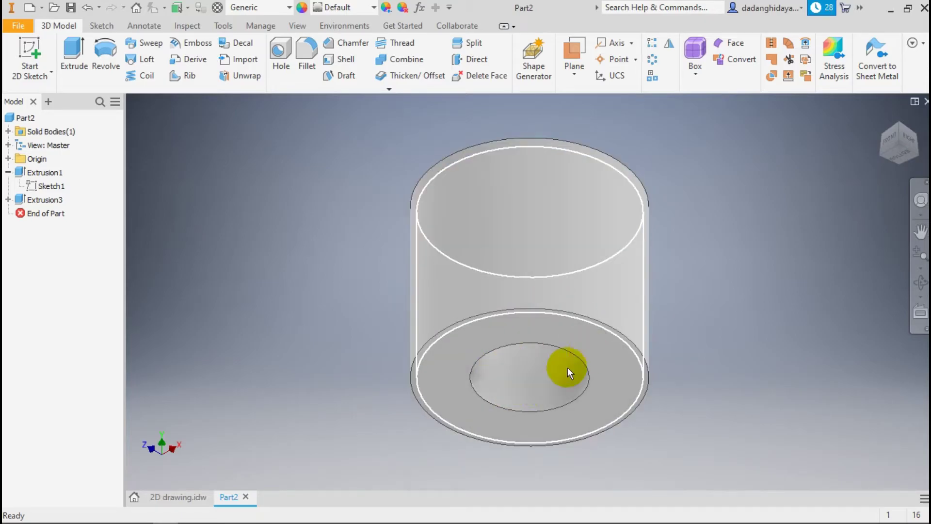
{"action": "left_click", "coordinate": [418, 7]}
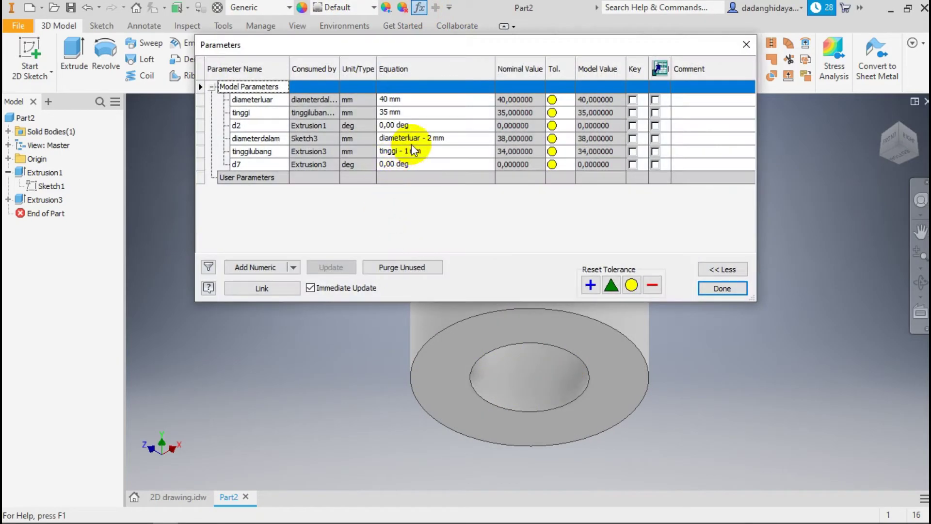
{"action": "left_click", "coordinate": [722, 289]}
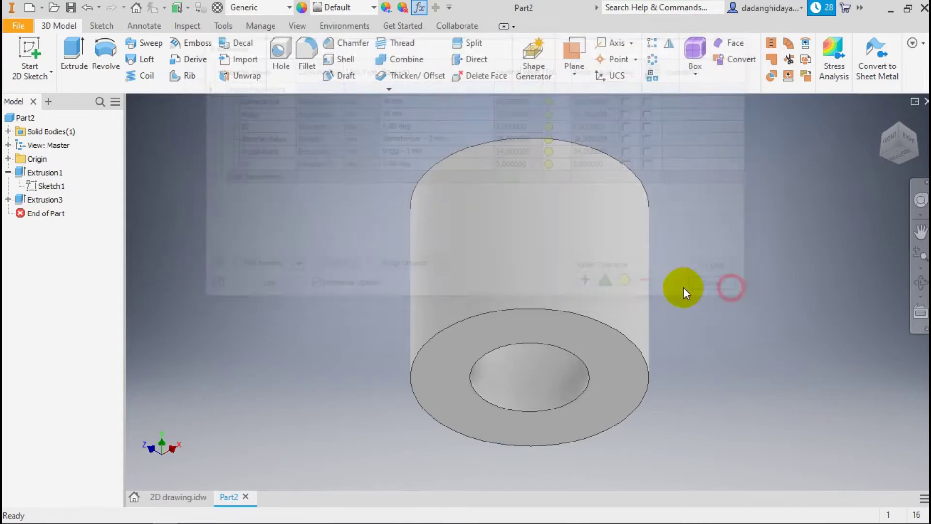
{"action": "left_click", "coordinate": [42, 187]}
{"action": "double_click", "coordinate": [41, 187]}
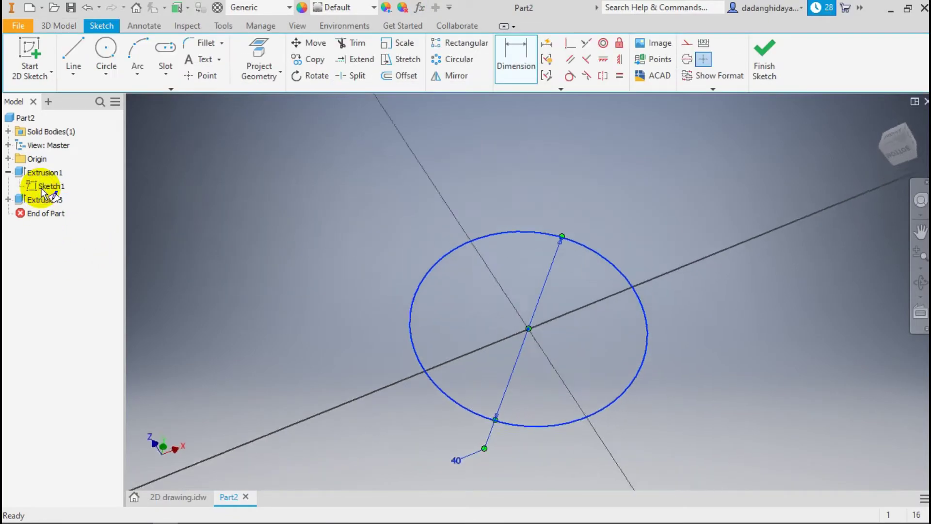
{"action": "left_click", "coordinate": [758, 66]}
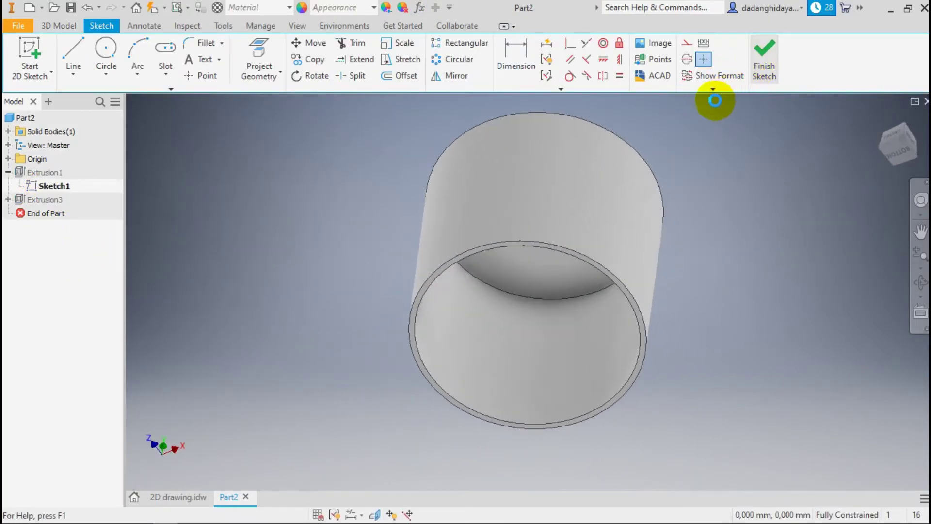
Chamfer the outer edge of the piston's closed top face with a 1 mm distance.
{"action": "middle_click_drag", "start_coordinate": [549, 248], "coordinate": [532, 293], "text": "shift"}
{"action": "left_click", "coordinate": [346, 46]}
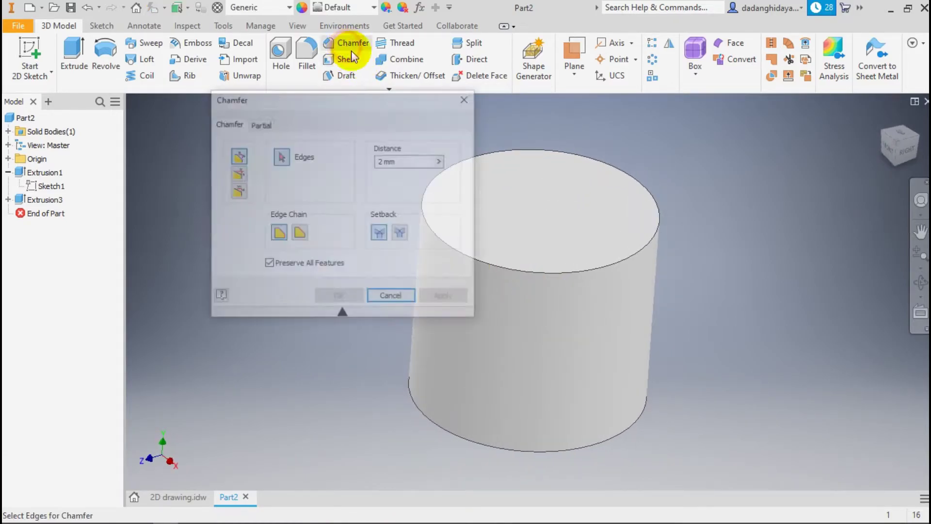
{"action": "left_click", "coordinate": [575, 268]}
{"action": "type", "text": "4"}
{"action": "left_click", "coordinate": [352, 297]}
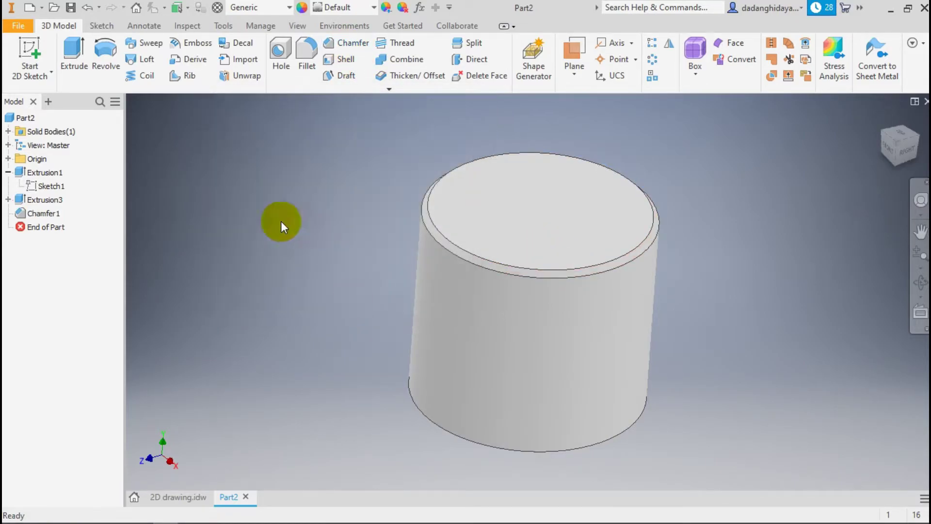
Start a sketch on the XY plane and draw a 9 mm diameter circle on the vertical axis in the piston's upper half.
{"action": "left_click", "coordinate": [9, 159]}
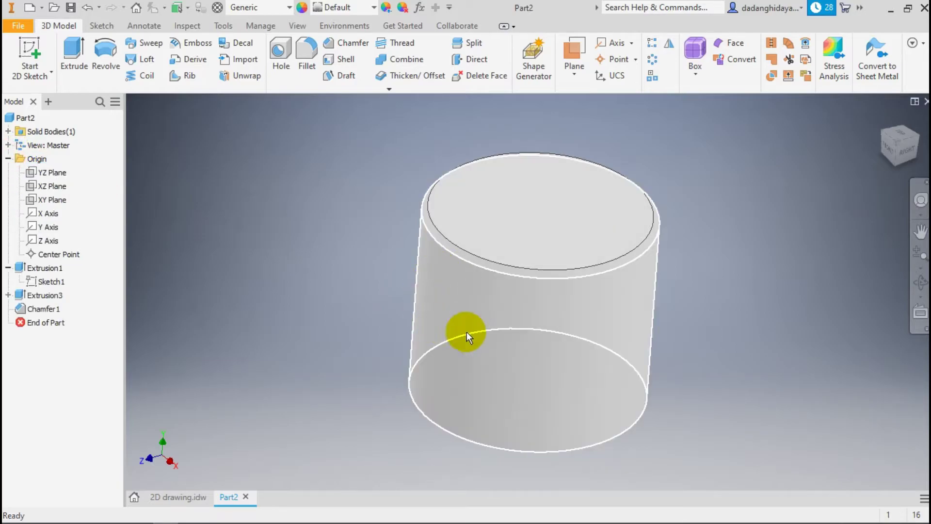
{"action": "left_click", "coordinate": [39, 59]}
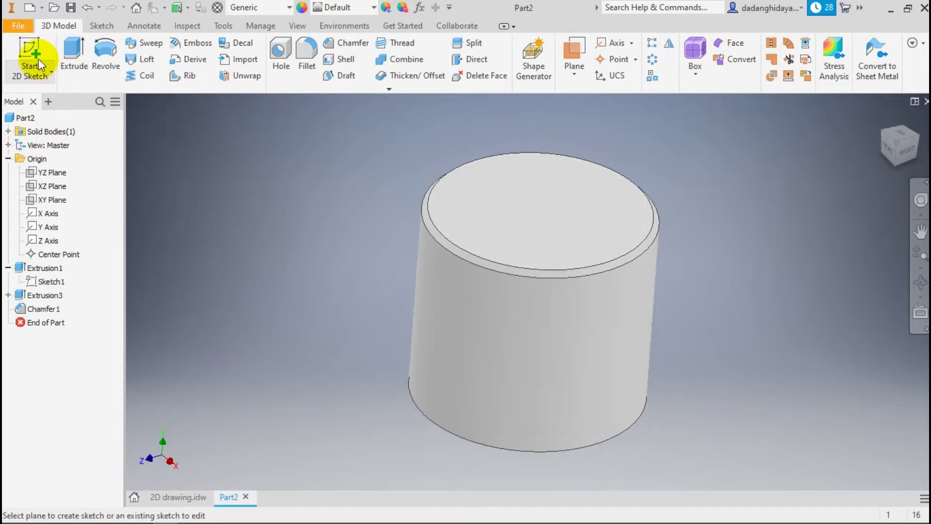
{"action": "left_click", "coordinate": [49, 200]}
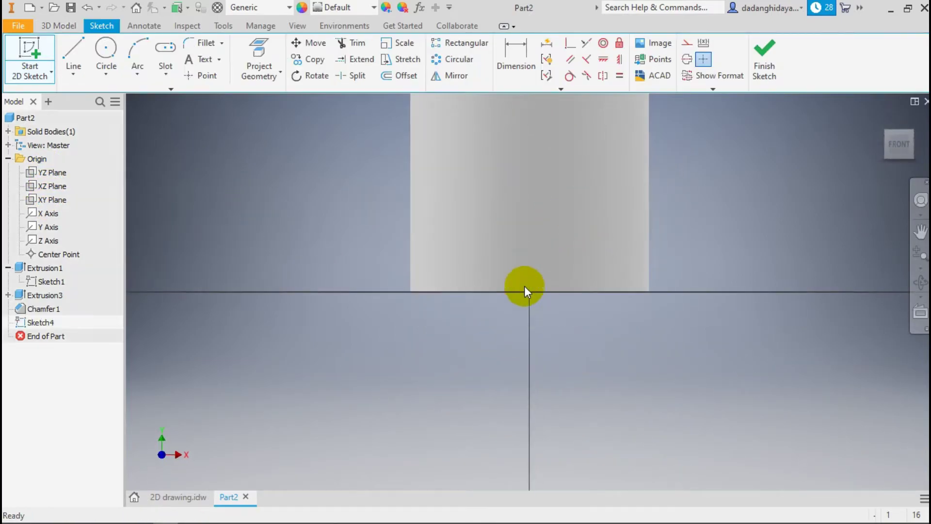
{"action": "left_click", "coordinate": [106, 49]}
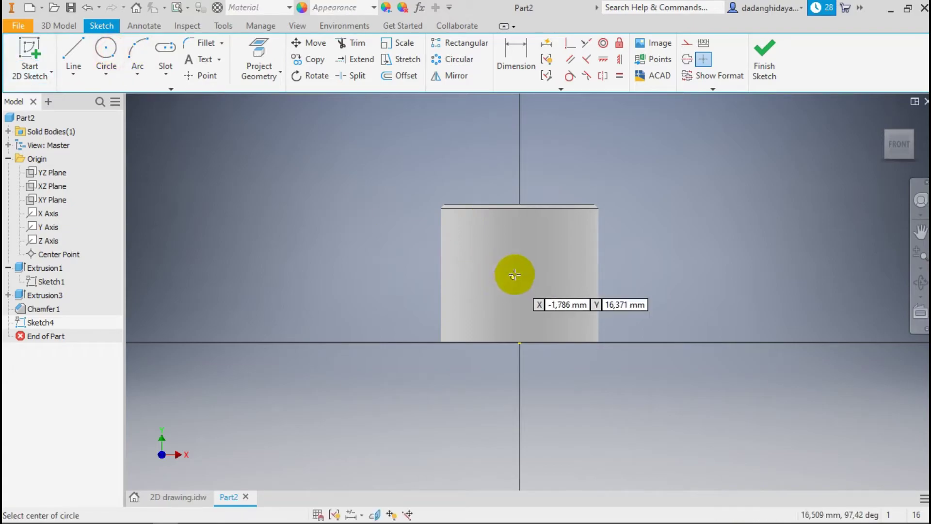
{"action": "left_click", "coordinate": [520, 252]}
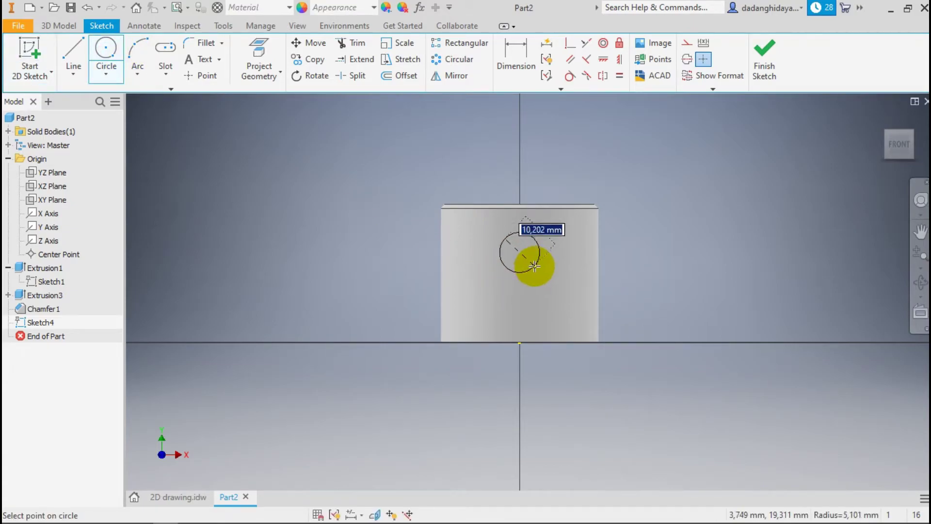
{"action": "type", "text": "9"}
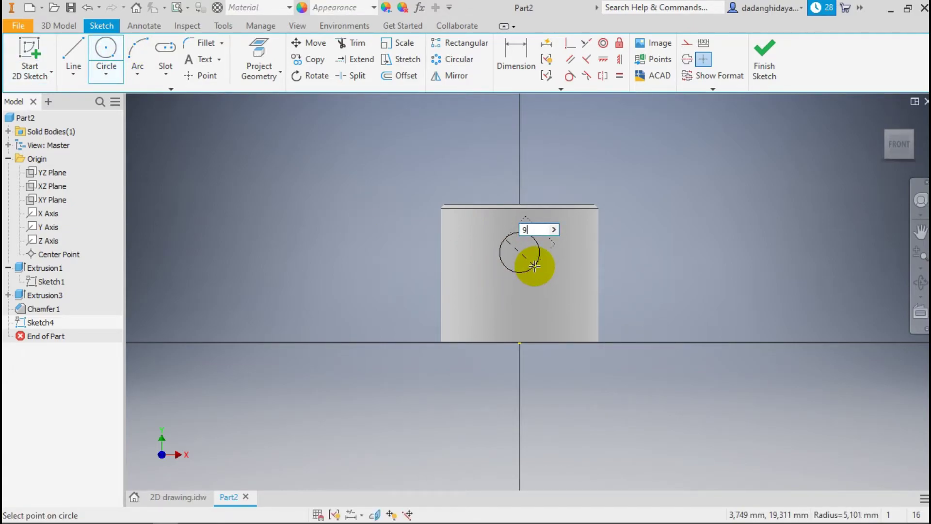
{"action": "key", "text": "Return"}
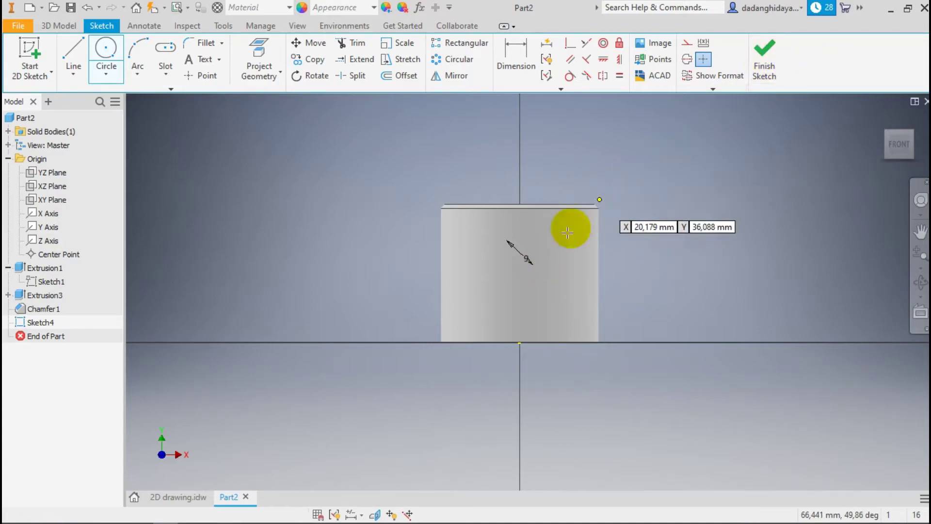
Dimension the circle's centre 25 mm above the piston's bottom edge and finish the sketch.
{"action": "key", "text": "d"}
{"action": "left_click", "coordinate": [536, 246]}
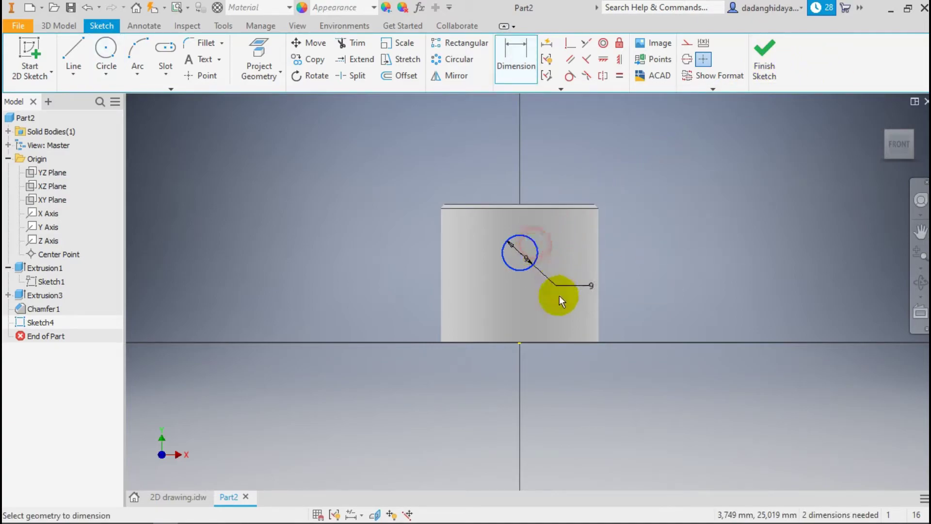
{"action": "left_click", "coordinate": [537, 340]}
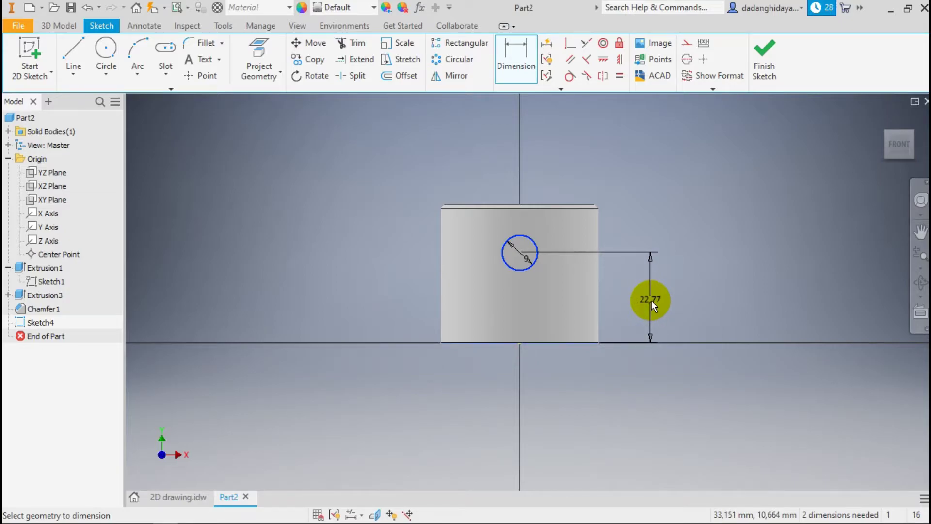
{"action": "type", "text": "22"}
{"action": "left_click", "coordinate": [650, 300]}
{"action": "type", "text": "25"}
{"action": "key", "text": "Return"}
{"action": "left_click", "coordinate": [777, 66]}
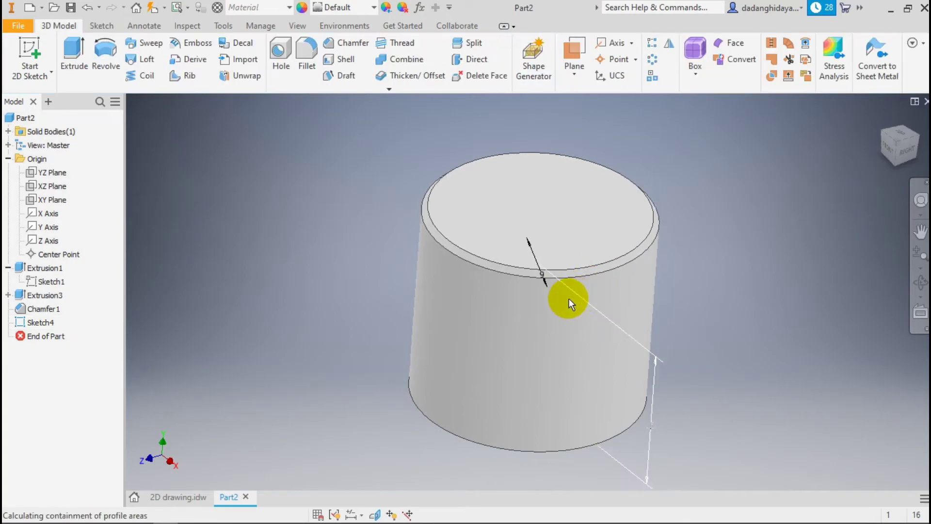
Extrude the 9 mm circle symmetrically as a Through All cut across both piston walls.
{"action": "key", "text": "e"}
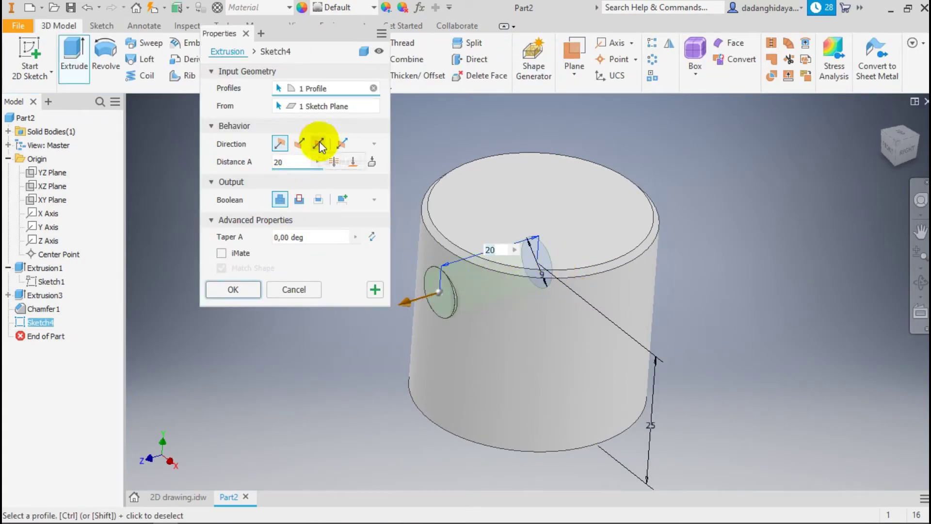
{"action": "left_click", "coordinate": [319, 143]}
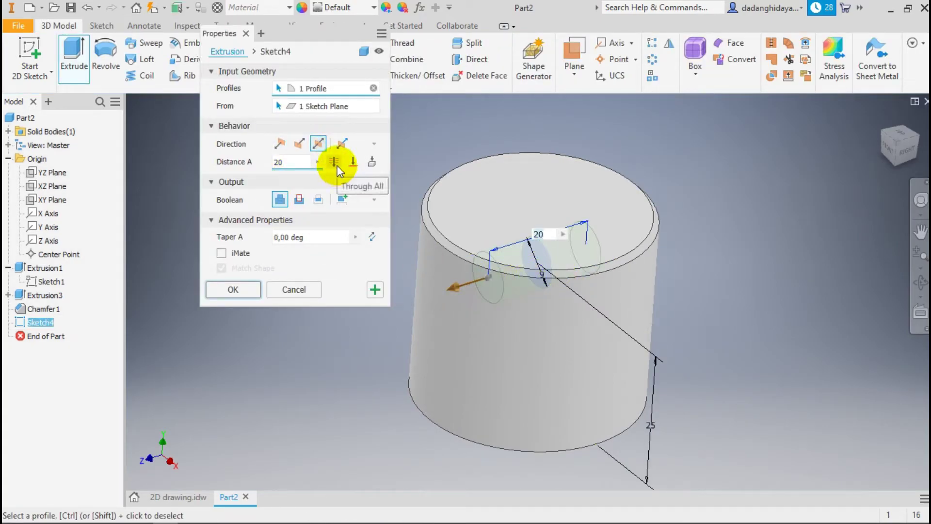
{"action": "left_click", "coordinate": [300, 200]}
{"action": "left_click", "coordinate": [222, 290]}
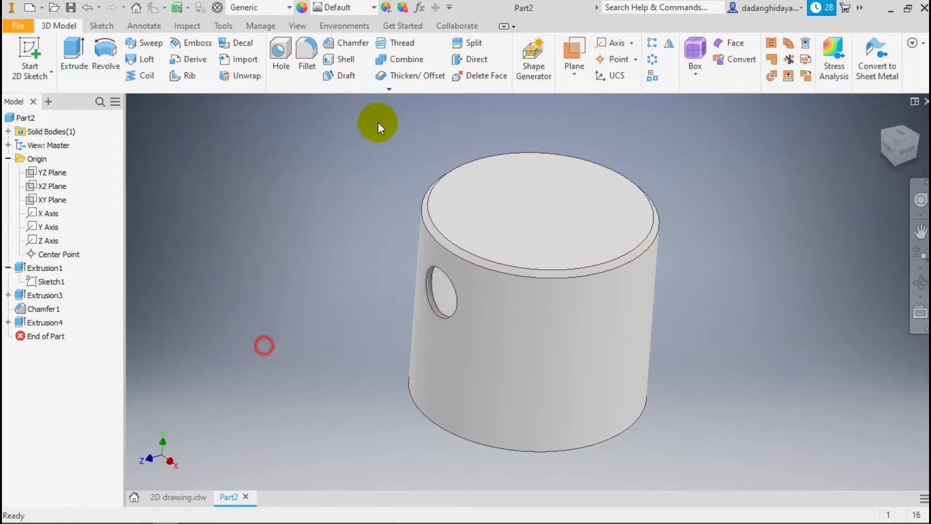
Compare the pin hole's parameters with the 2D drawing and set the equation of its height parameter d12 to tinggi-10.
{"action": "left_click", "coordinate": [420, 7]}
{"action": "left_click", "coordinate": [178, 497]}
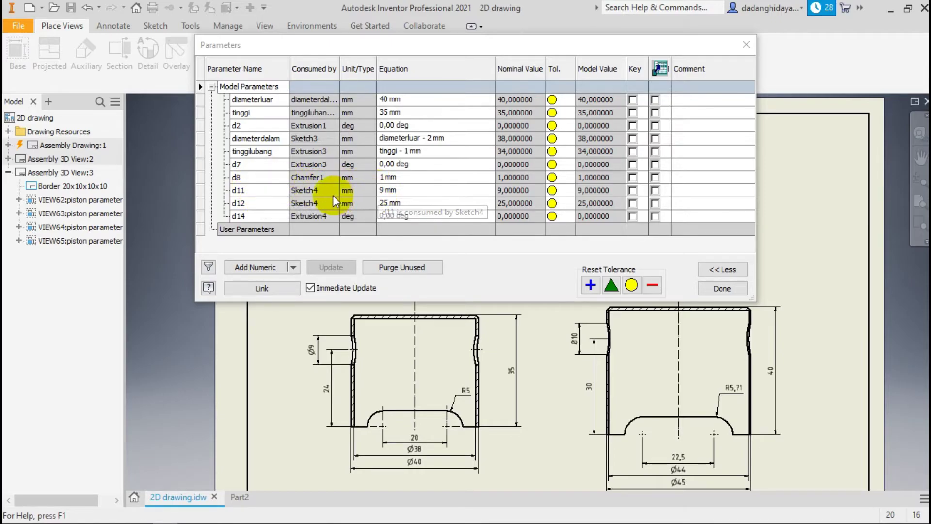
{"action": "left_click", "coordinate": [259, 190]}
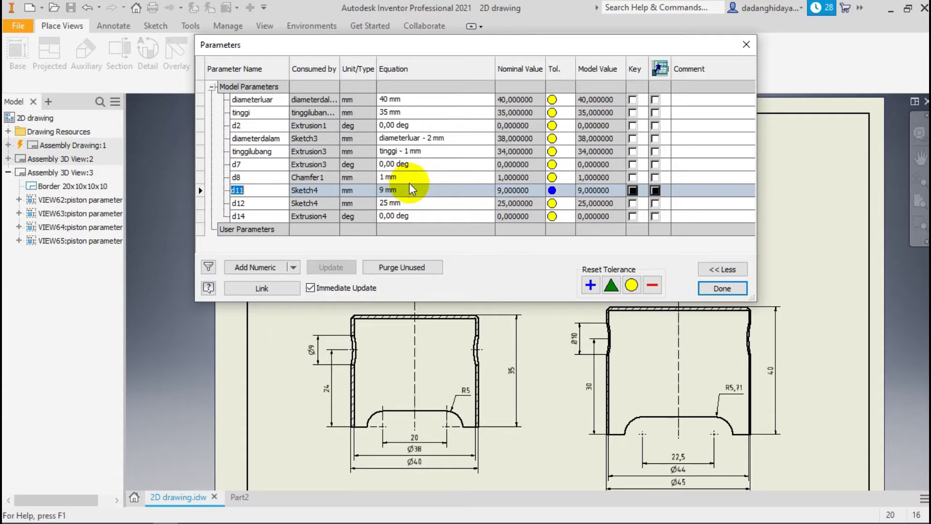
{"action": "left_click", "coordinate": [274, 203]}
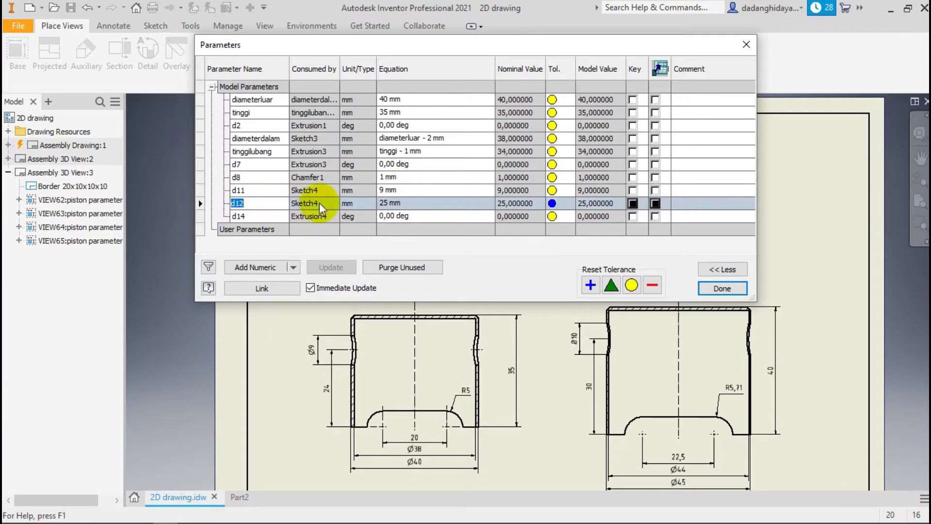
{"action": "left_click", "coordinate": [405, 203]}
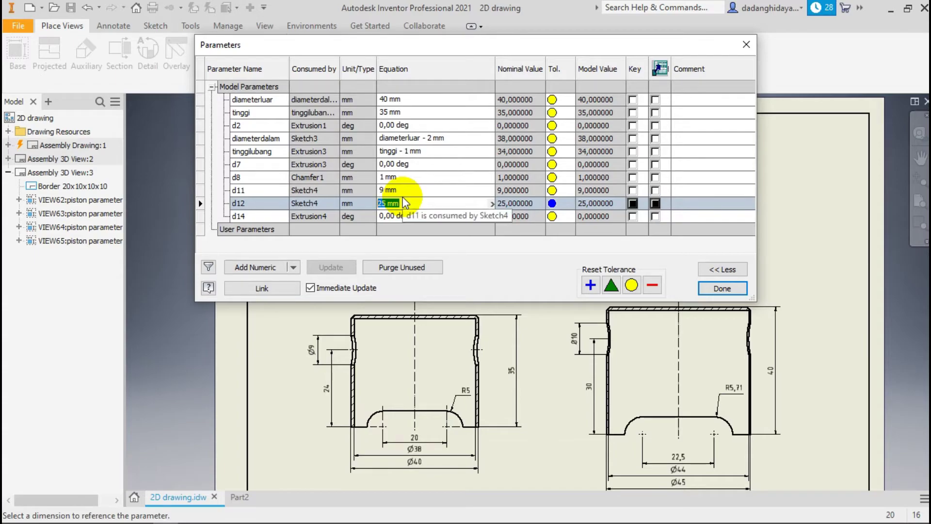
{"action": "type", "text": "tinggi-10"}
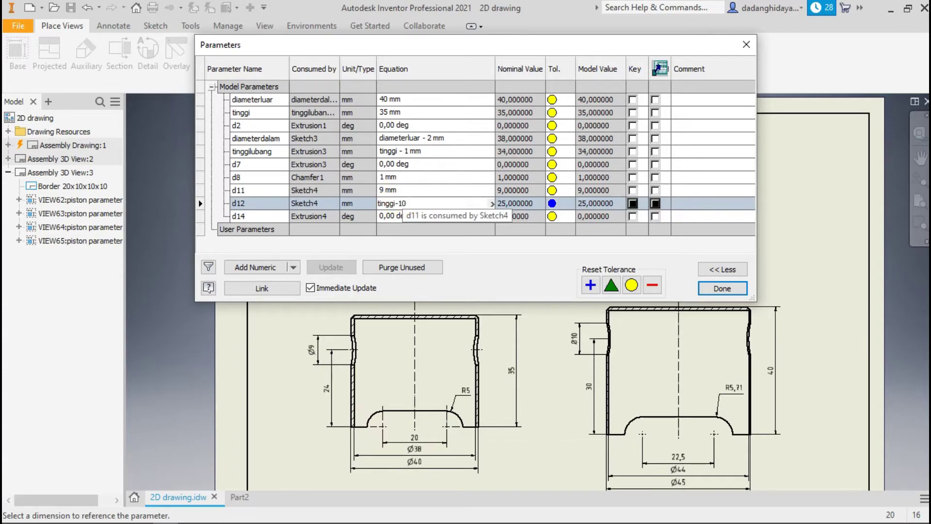
{"action": "key", "text": "Return"}
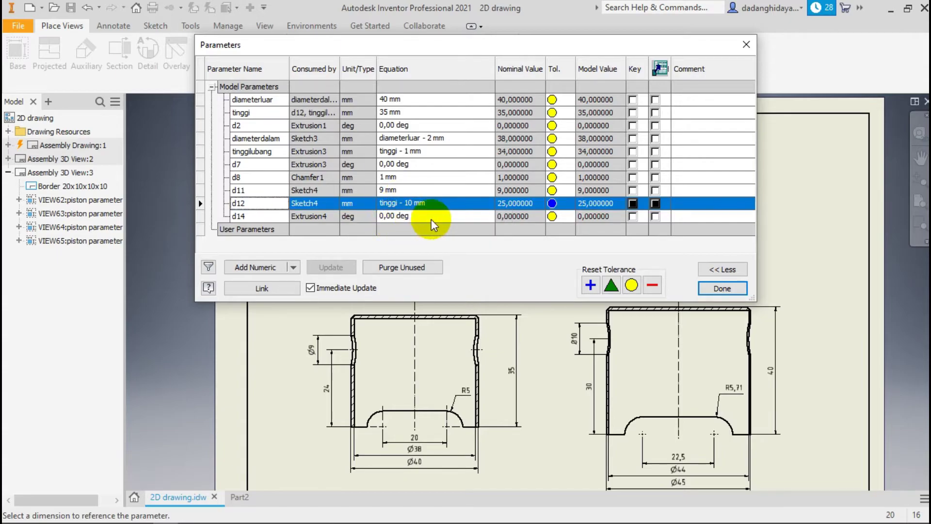
{"action": "left_click", "coordinate": [722, 289]}
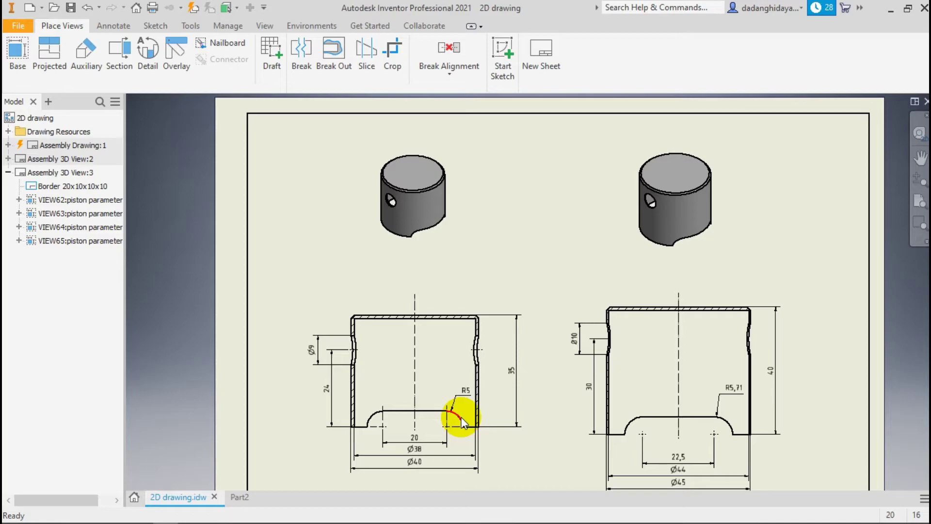
Save the modelled part as piston kecil in the Piston Assembly folder and return the model to its home view.
{"action": "left_click", "coordinate": [239, 495]}
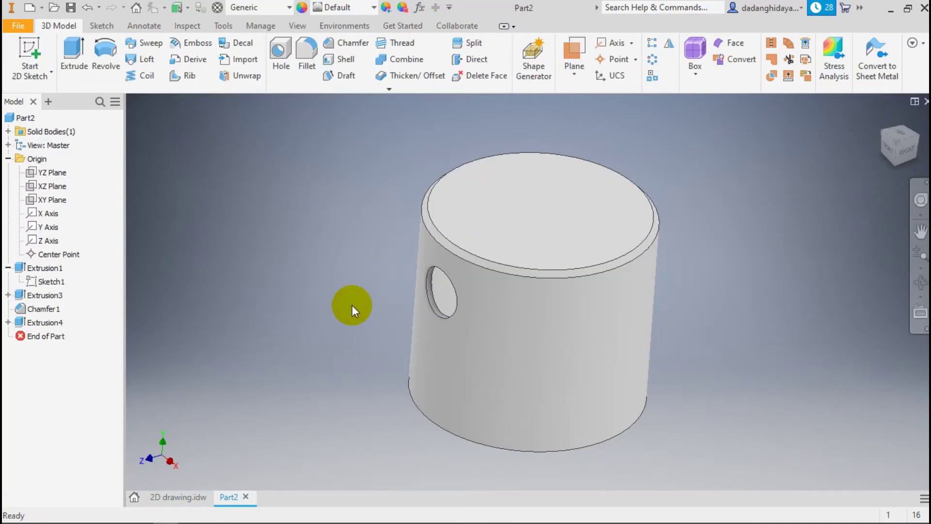
{"action": "key", "text": "ctrl+s"}
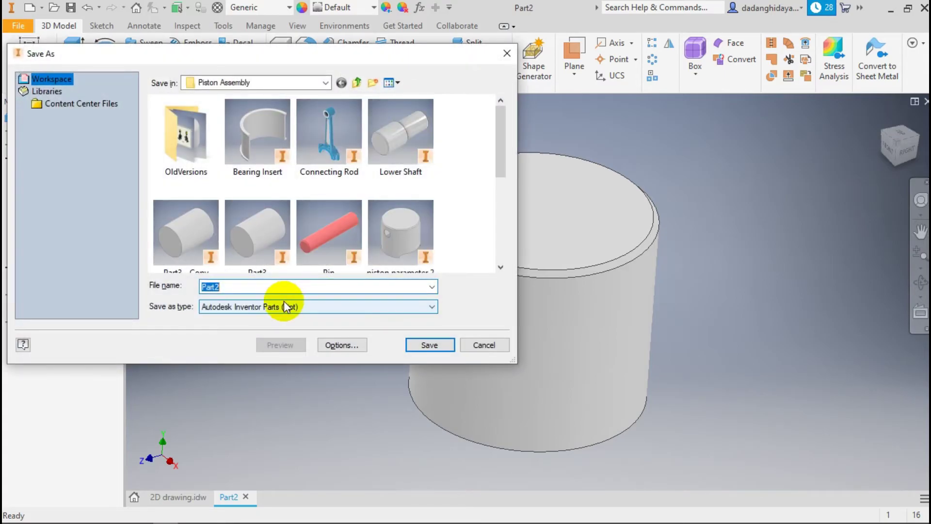
{"action": "type", "text": "piston ke"}
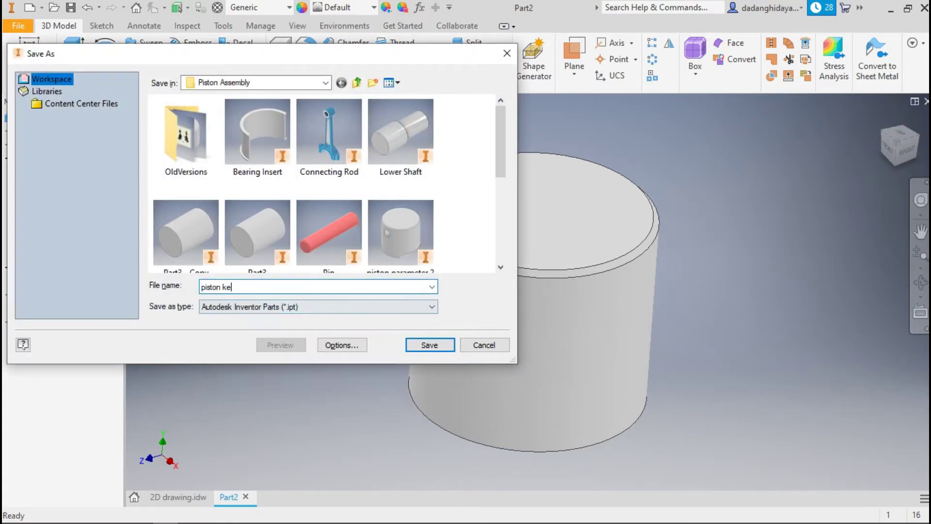
{"action": "type", "text": "cil"}
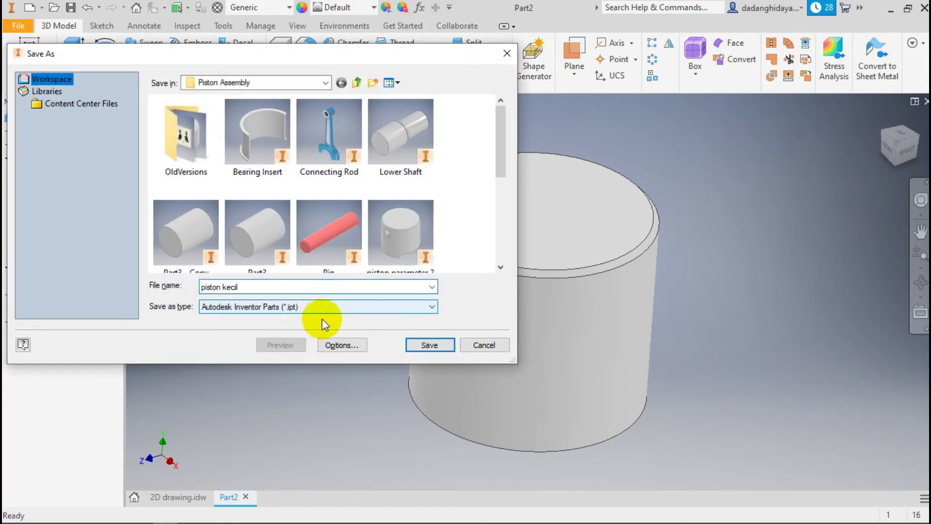
{"action": "left_click", "coordinate": [430, 345]}
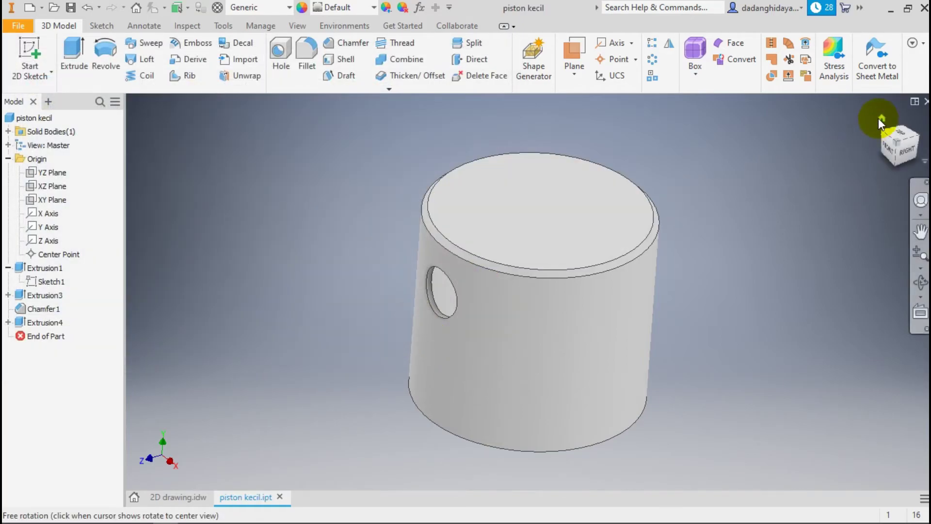
{"action": "left_click", "coordinate": [880, 119]}
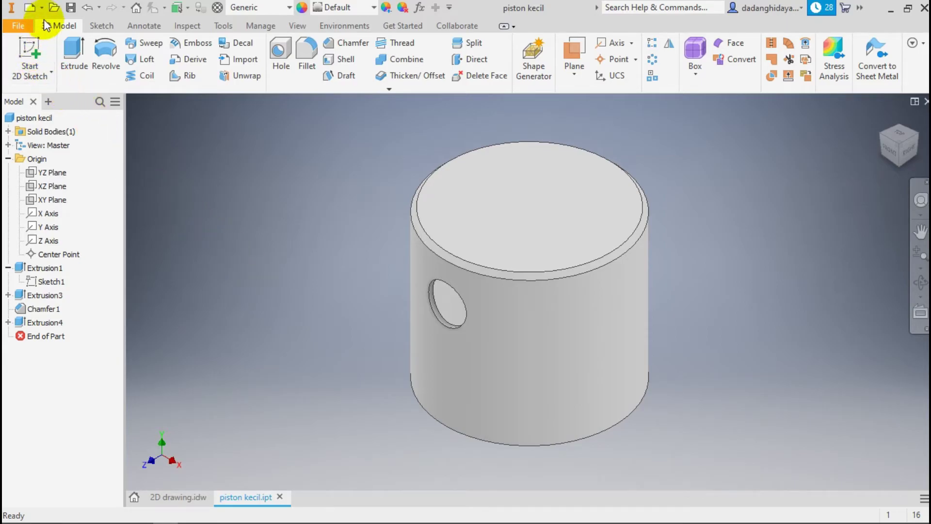
Duplicate the piston kecil part file within the Piston Assembly folder.
{"action": "left_click", "coordinate": [52, 8]}
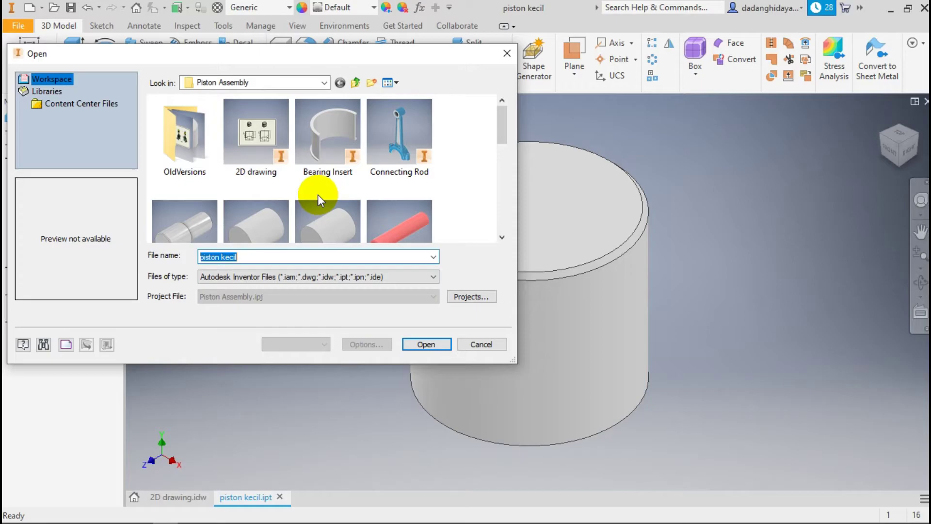
{"action": "scroll", "coordinate": [318, 194], "scroll_direction": "down", "scroll_amount": 3}
{"action": "scroll", "coordinate": [337, 196], "scroll_direction": "down", "scroll_amount": 2}
{"action": "left_click", "coordinate": [251, 158]}
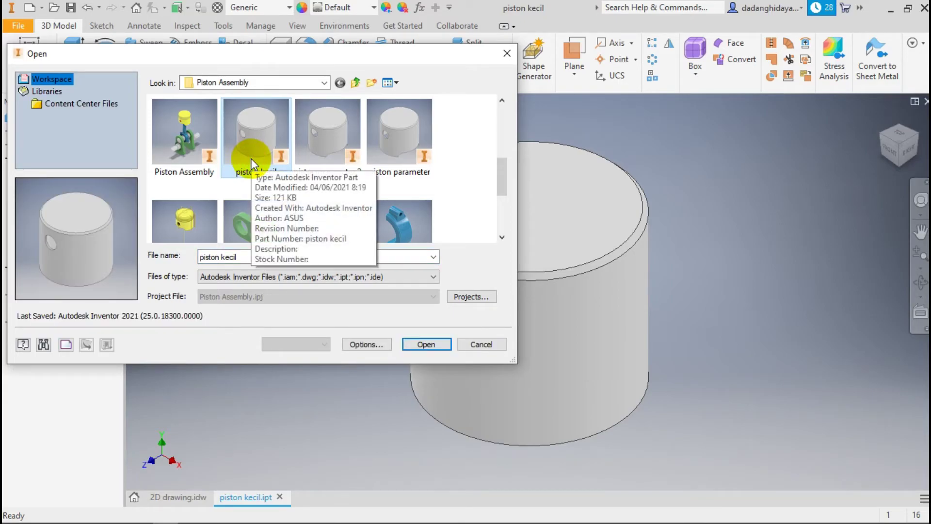
{"action": "left_click", "coordinate": [459, 173]}
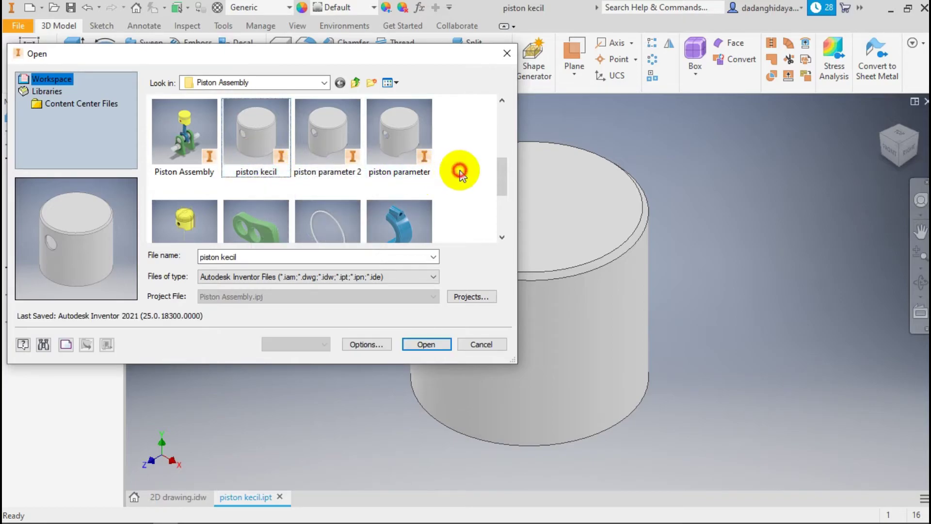
{"action": "key", "text": "ctrl+v"}
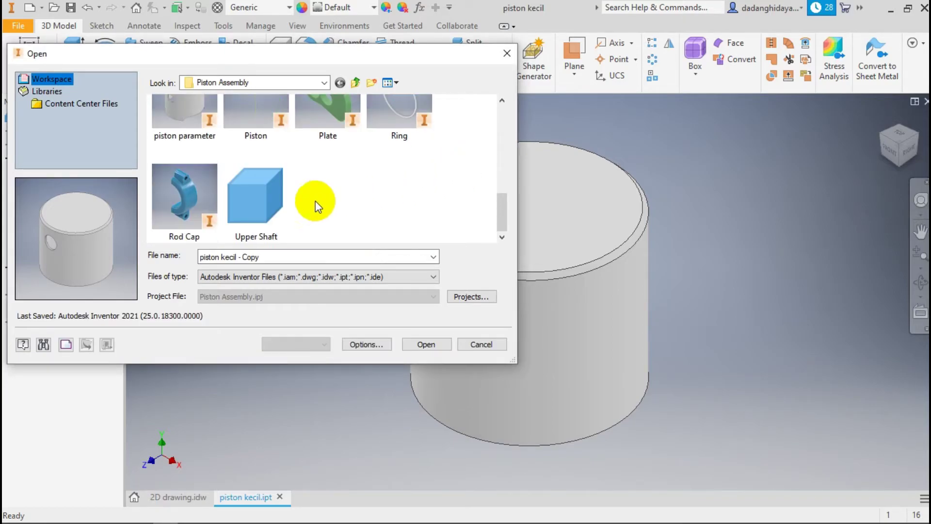
Rename the copied piston kecil file as pistonbesar.
{"action": "scroll", "coordinate": [371, 191], "scroll_direction": "up", "scroll_amount": 2}
{"action": "scroll", "coordinate": [371, 191], "scroll_direction": "down", "scroll_amount": 1}
{"action": "scroll", "coordinate": [370, 191], "scroll_direction": "up", "scroll_amount": 2}
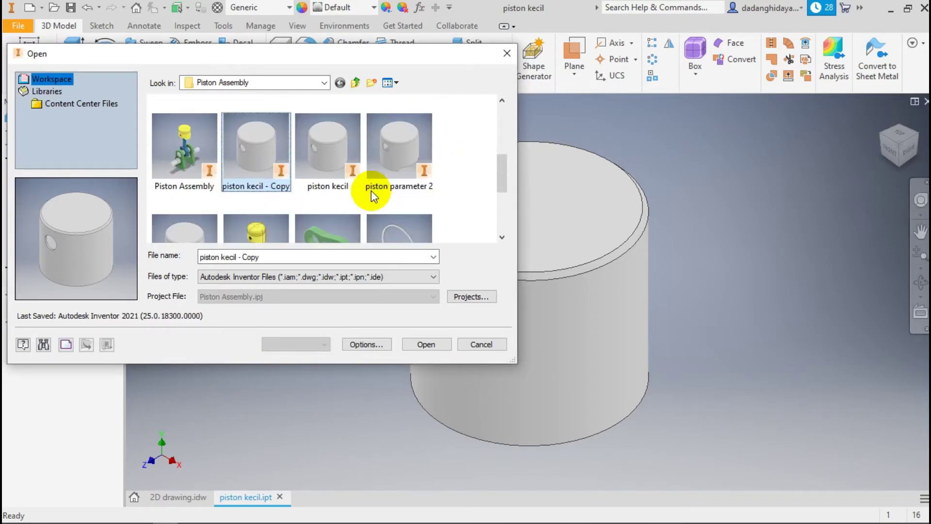
{"action": "left_click", "coordinate": [258, 166]}
{"action": "type", "text": "pisto"}
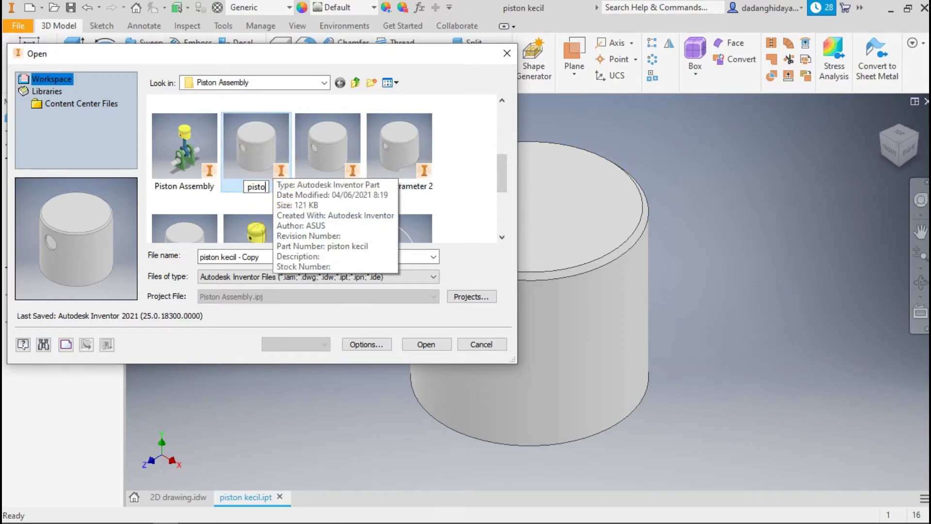
{"action": "type", "text": "nbesa"}
{"action": "key", "text": "Return"}
Open the pistonbesar part file from the Piston Assembly folder.
{"action": "scroll", "coordinate": [397, 205], "scroll_direction": "down", "scroll_amount": 2}
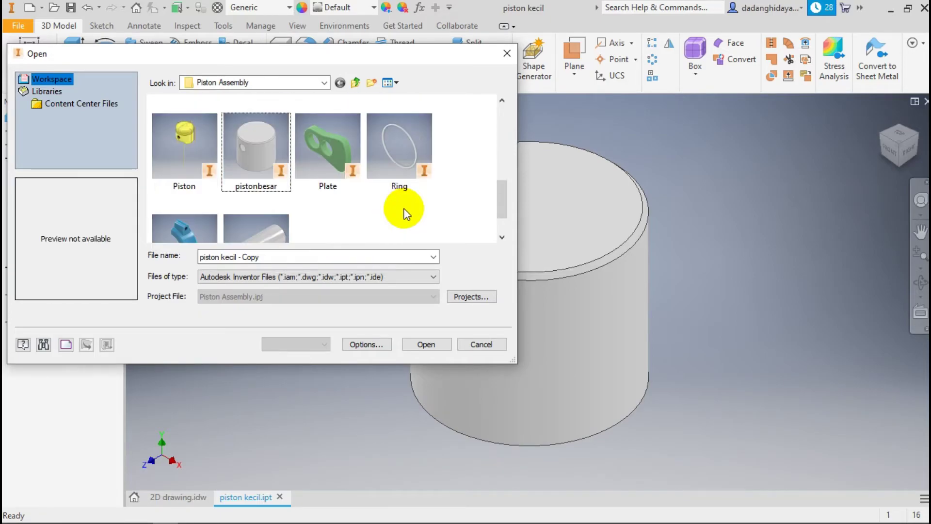
{"action": "left_click", "coordinate": [270, 159]}
{"action": "left_click", "coordinate": [426, 345]}
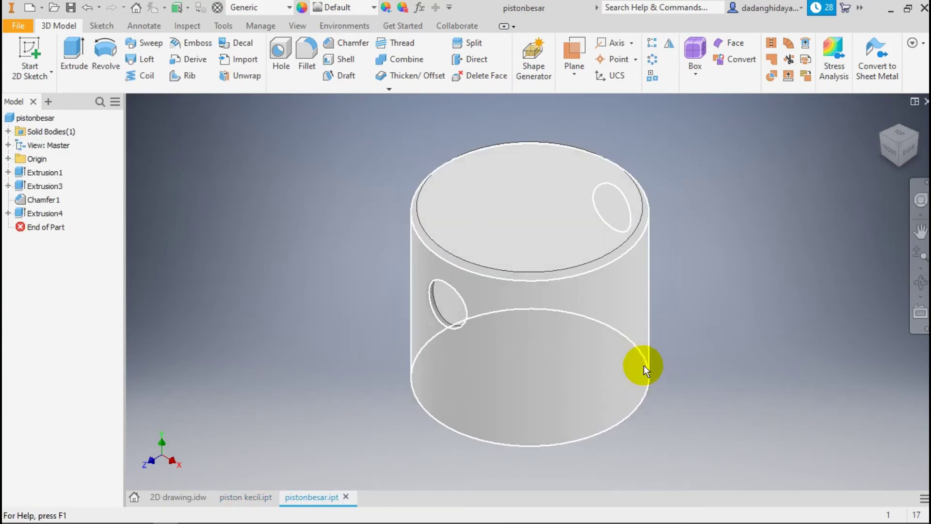
Inspect the diameter dimension in Sketch1 of Extrusion1 and finish the sketch without editing it.
{"action": "left_click", "coordinate": [8, 172]}
{"action": "left_click", "coordinate": [48, 186]}
{"action": "double_click", "coordinate": [48, 186]}
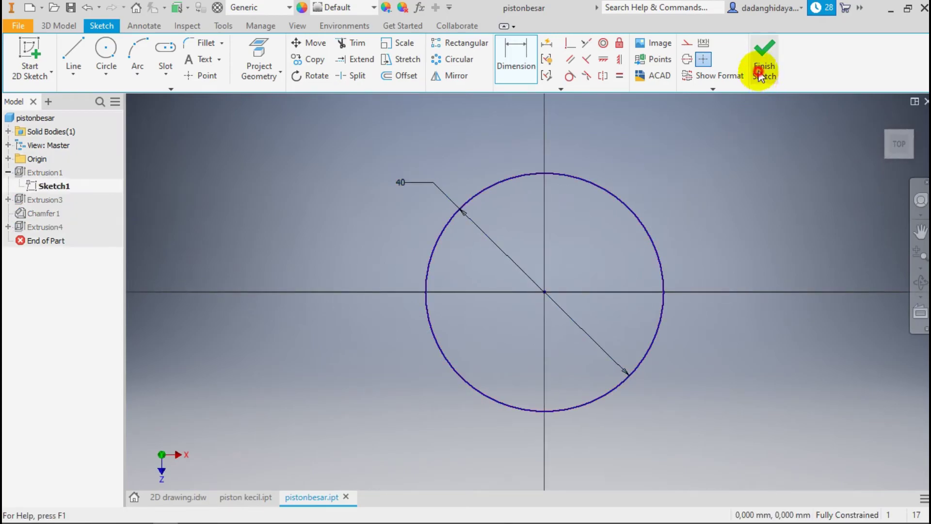
{"action": "left_click", "coordinate": [764, 66]}
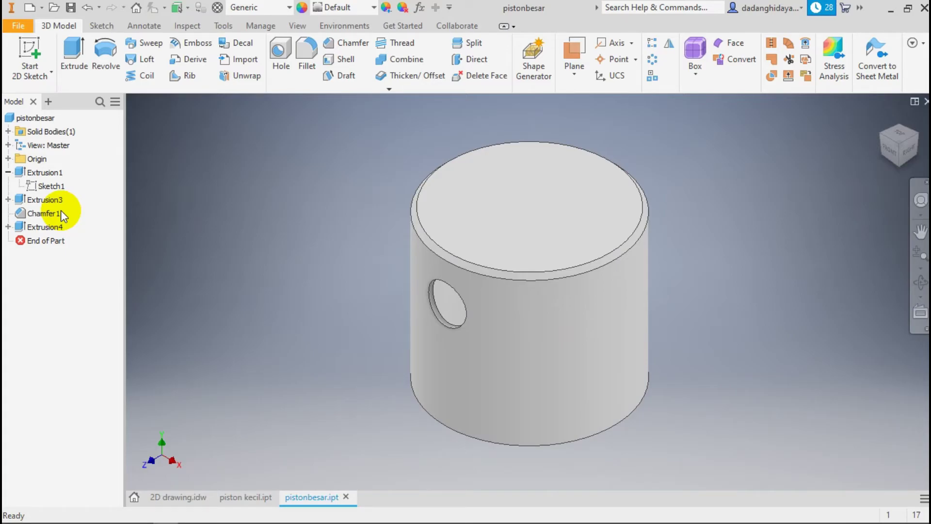
Show the pistonbesar parameters alongside the 2D drawing and set the outer diameter parameter diameterluar to 45 mm.
{"action": "left_click", "coordinate": [419, 7]}
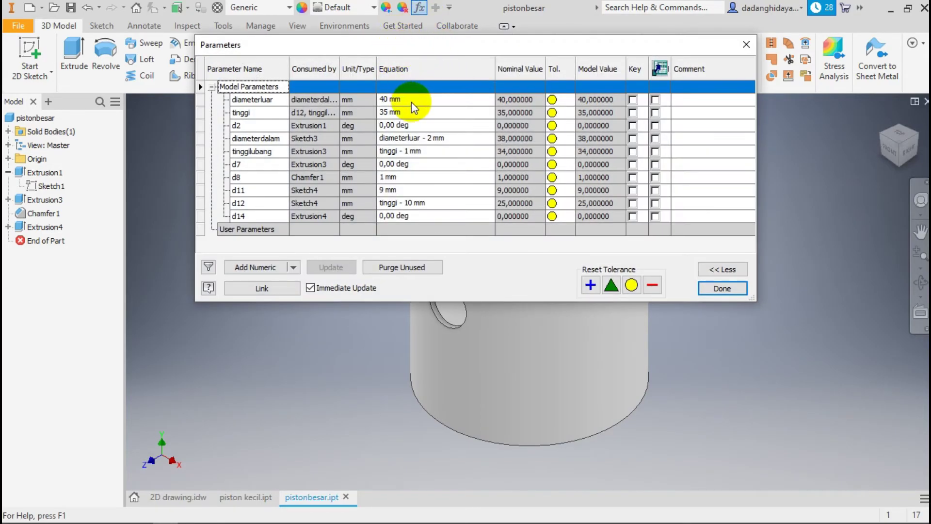
{"action": "left_click", "coordinate": [180, 497]}
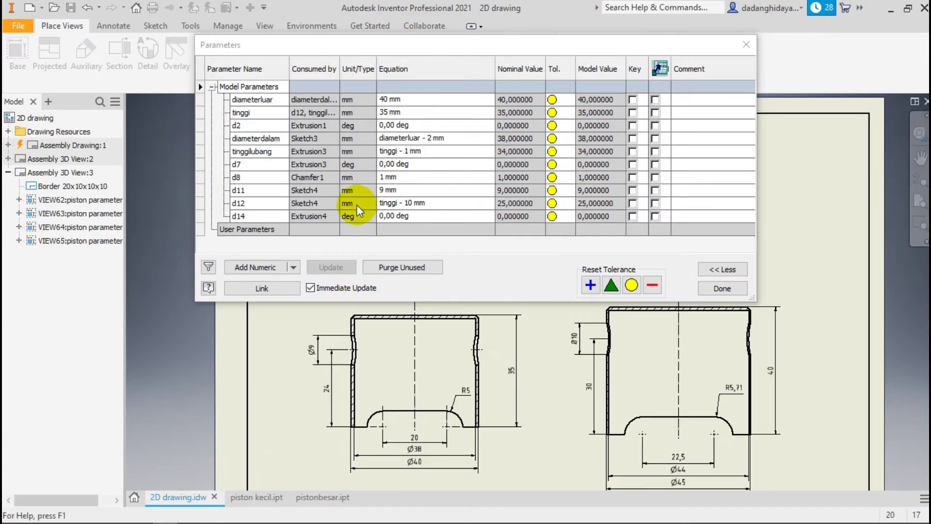
{"action": "left_click_drag", "start_coordinate": [463, 54], "coordinate": [468, 31]}
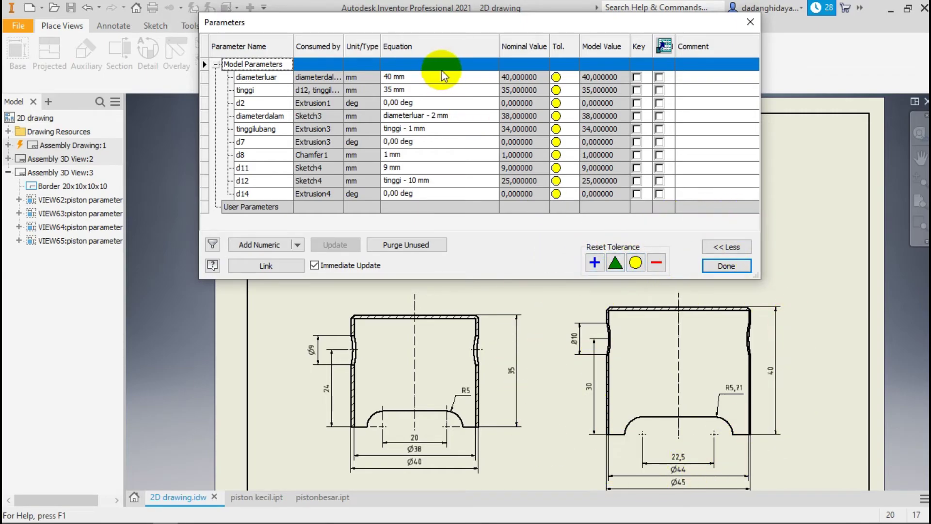
{"action": "left_click", "coordinate": [415, 76]}
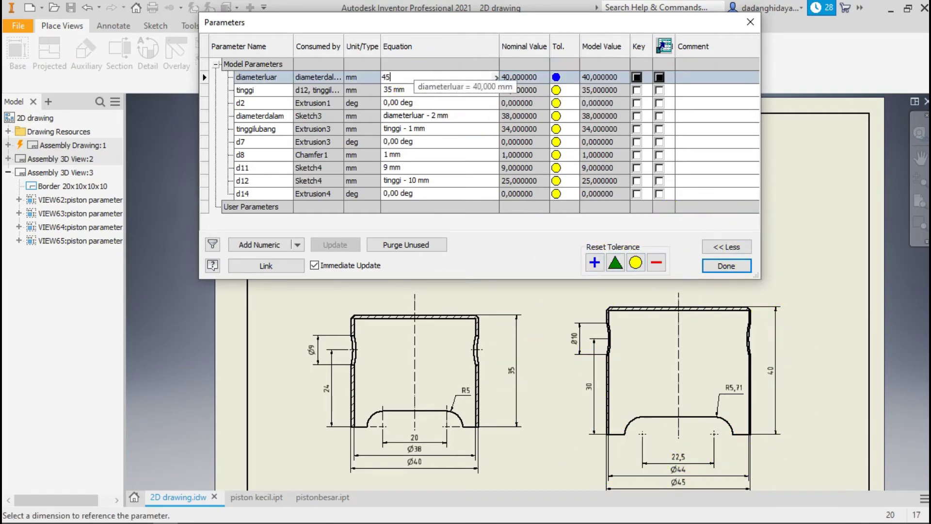
{"action": "type", "text": "45"}
Set the piston's height parameter tinggi to 40 mm.
{"action": "left_click", "coordinate": [416, 89]}
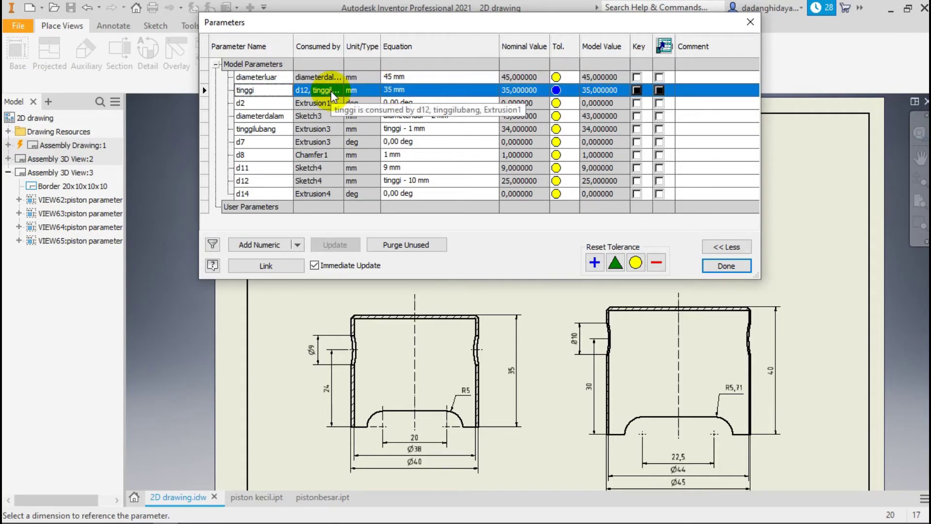
{"action": "left_click", "coordinate": [396, 91]}
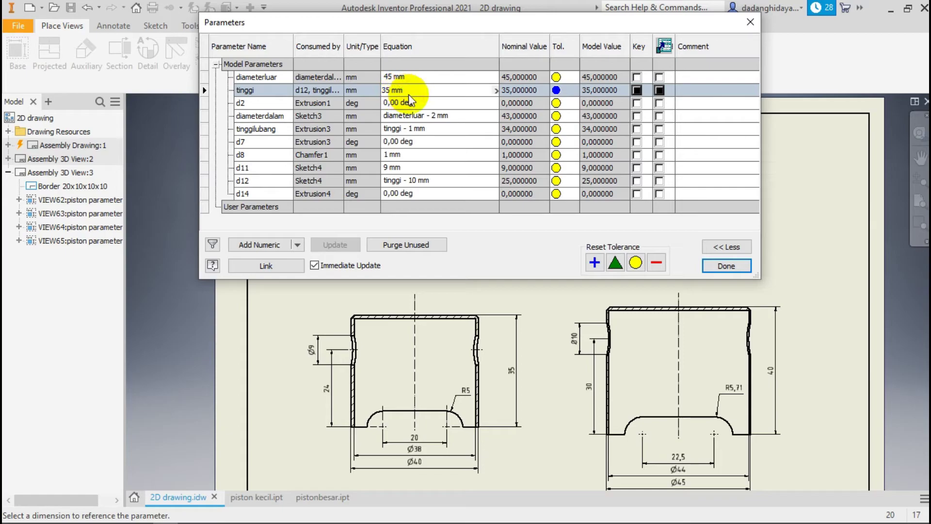
{"action": "left_click", "coordinate": [359, 89]}
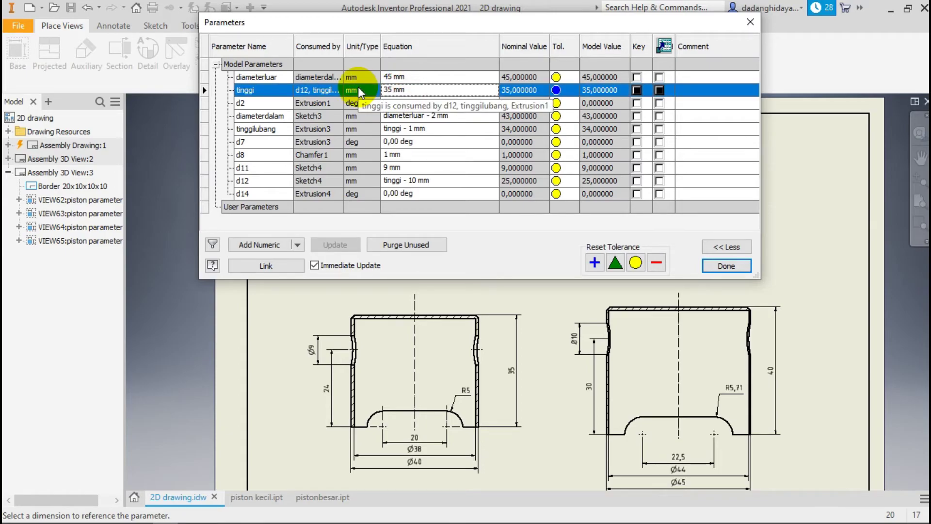
{"action": "left_click", "coordinate": [394, 88]}
{"action": "type", "text": "40"}
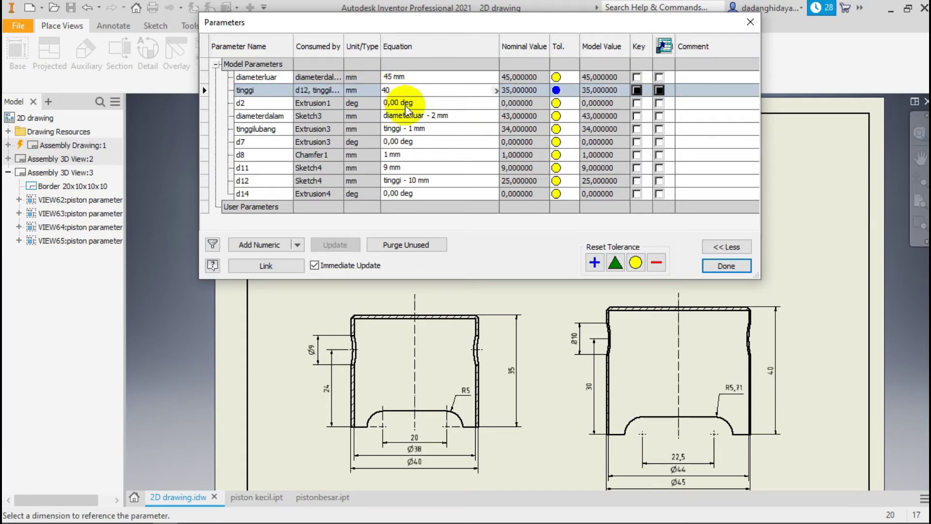
Check the linked equations of diameterdalam, tinggilubang and d12, and set the pin hole's diameter parameter d11 to 10 mm.
{"action": "left_click", "coordinate": [416, 116]}
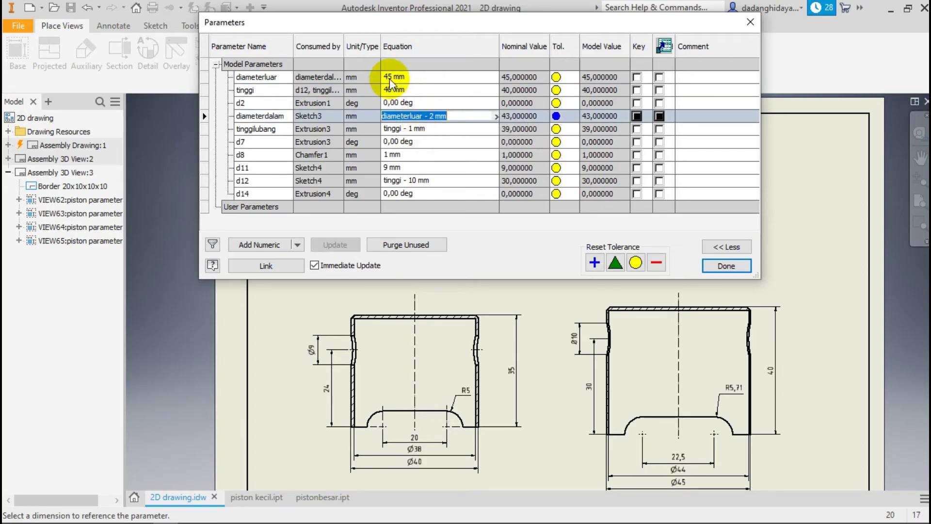
{"action": "left_click", "coordinate": [415, 129]}
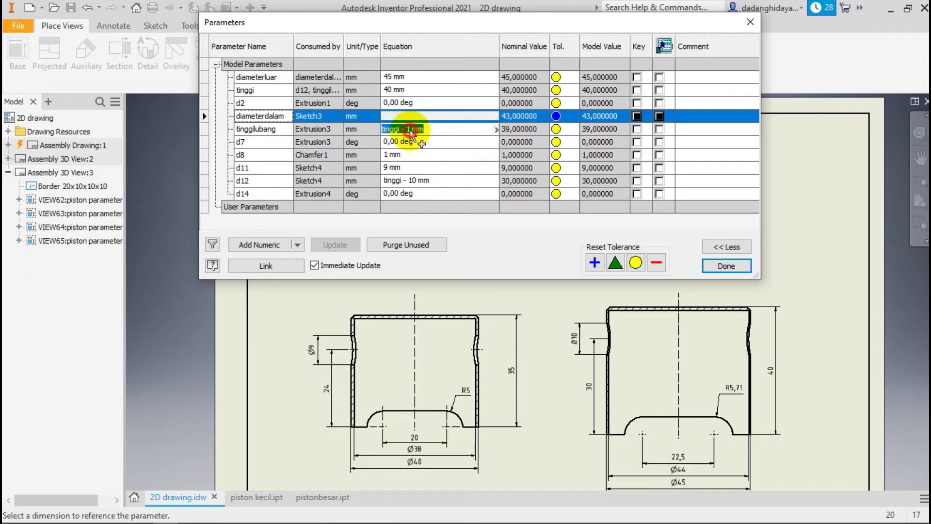
{"action": "left_click", "coordinate": [264, 92]}
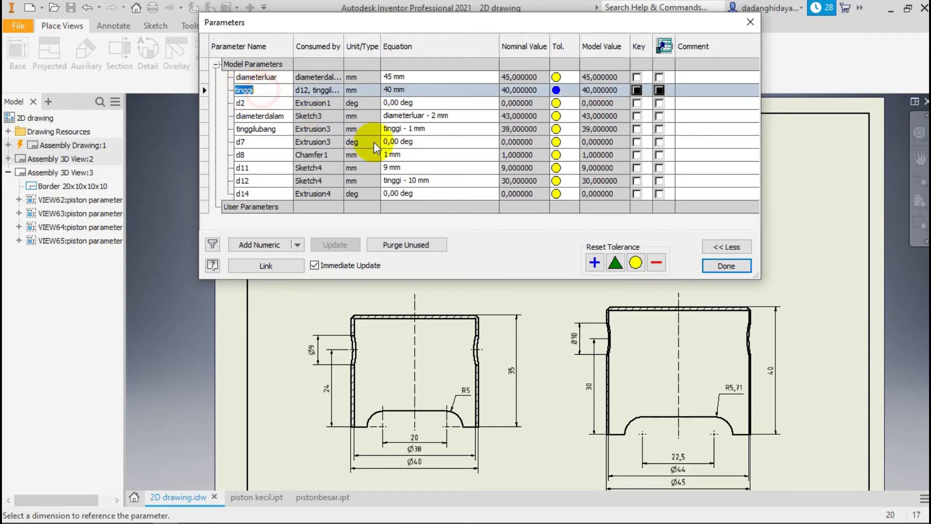
{"action": "left_click", "coordinate": [407, 181]}
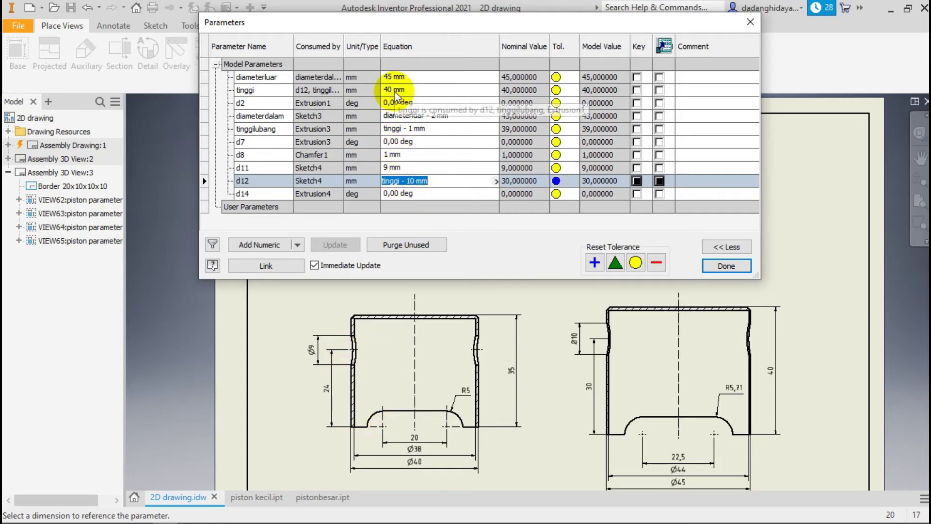
{"action": "left_click", "coordinate": [406, 167]}
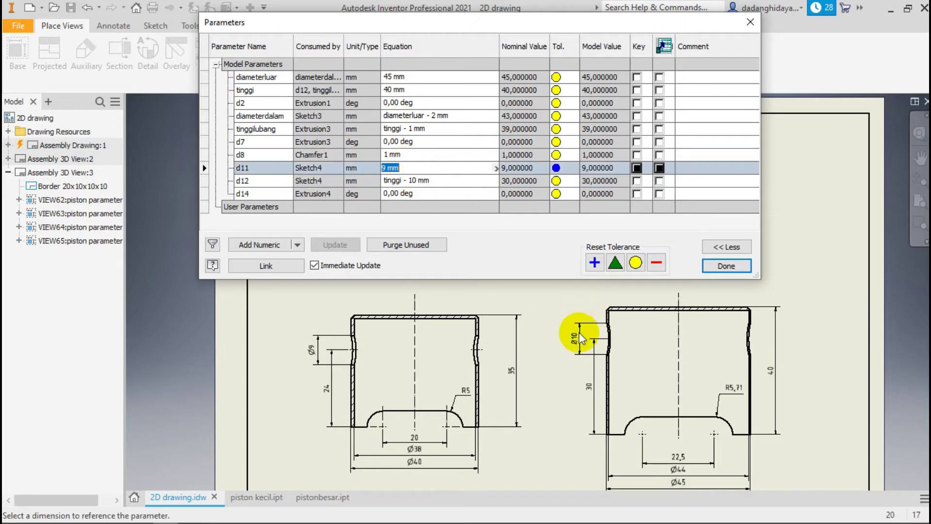
{"action": "type", "text": "10"}
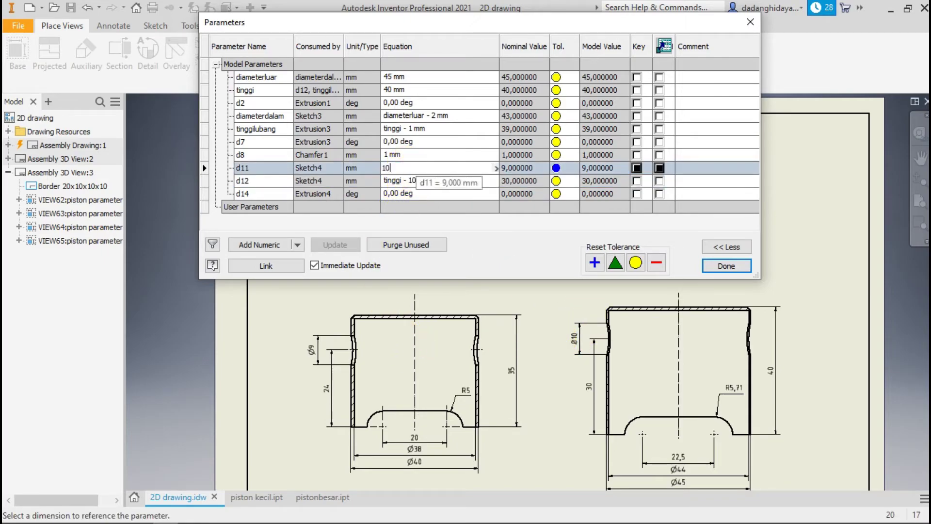
{"action": "left_click", "coordinate": [716, 266]}
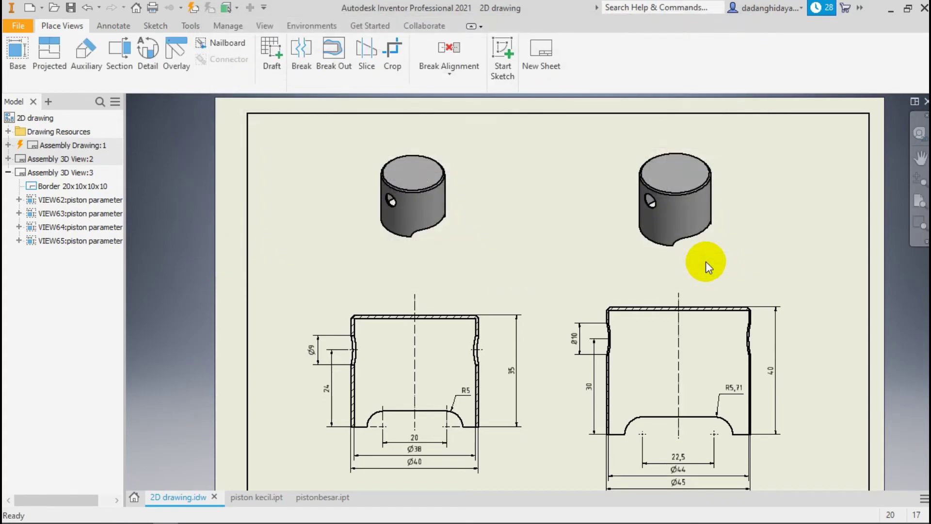
Switch to the pistonbesar part and measure the diameter of the outer circular edge at its open end.
{"action": "left_click", "coordinate": [327, 499]}
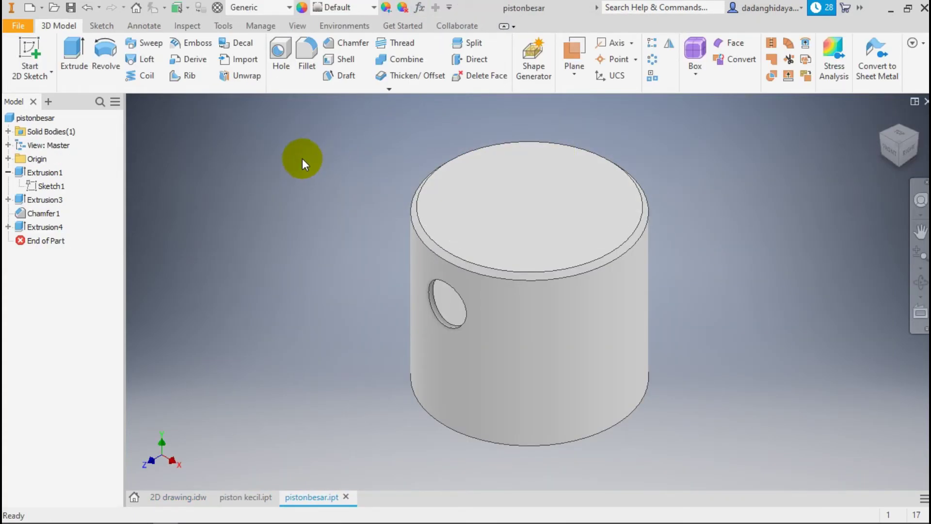
{"action": "right_click", "coordinate": [266, 141]}
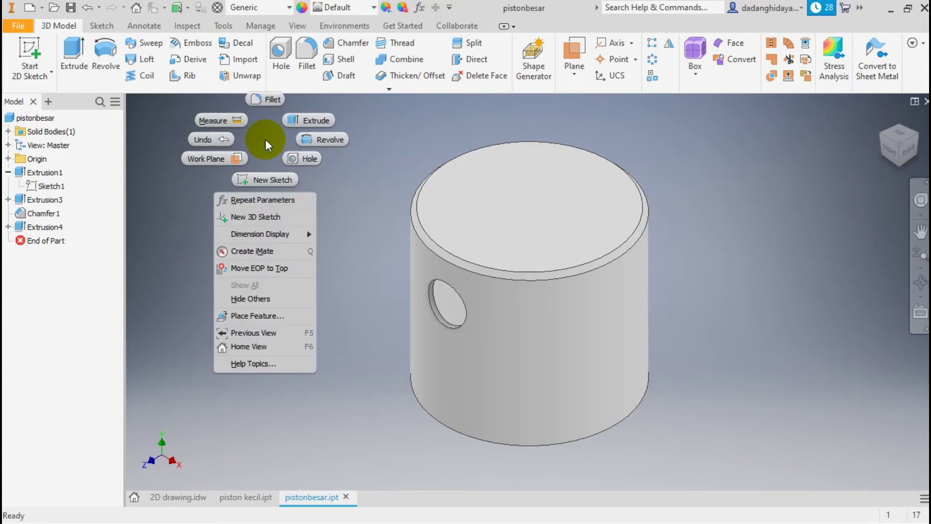
{"action": "left_click", "coordinate": [241, 124]}
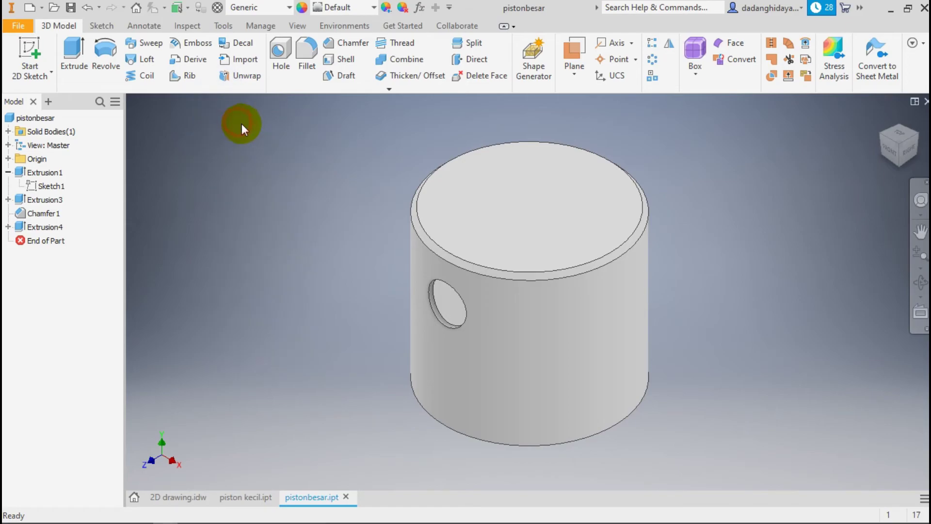
{"action": "middle_click_drag", "start_coordinate": [670, 156], "coordinate": [664, 65], "text": "shift"}
{"action": "scroll", "coordinate": [596, 228], "scroll_direction": "down", "scroll_amount": 5}
{"action": "scroll", "coordinate": [569, 203], "scroll_direction": "up", "scroll_amount": 4}
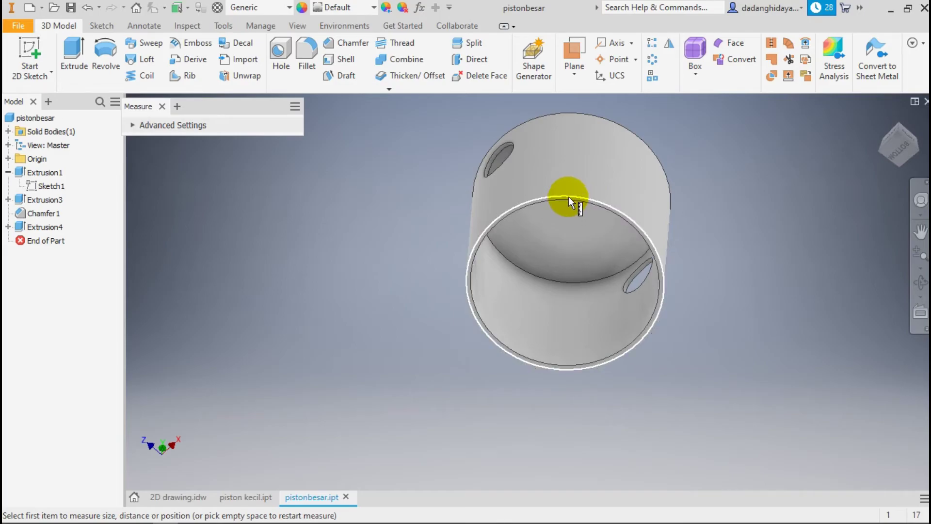
{"action": "left_click", "coordinate": [569, 197]}
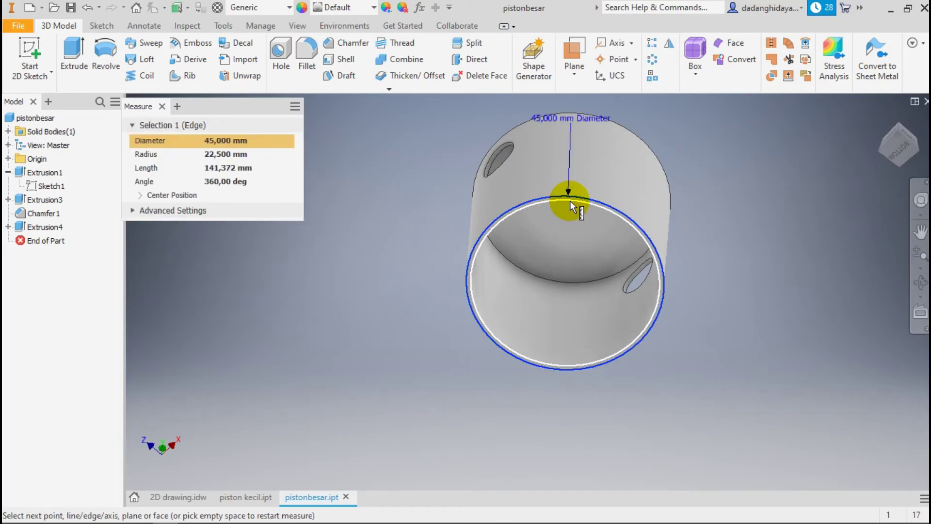
Measure the diameter of the inner circular edge at the piston's open end and end the measurement.
{"action": "left_click", "coordinate": [569, 200]}
{"action": "left_click", "coordinate": [569, 199]}
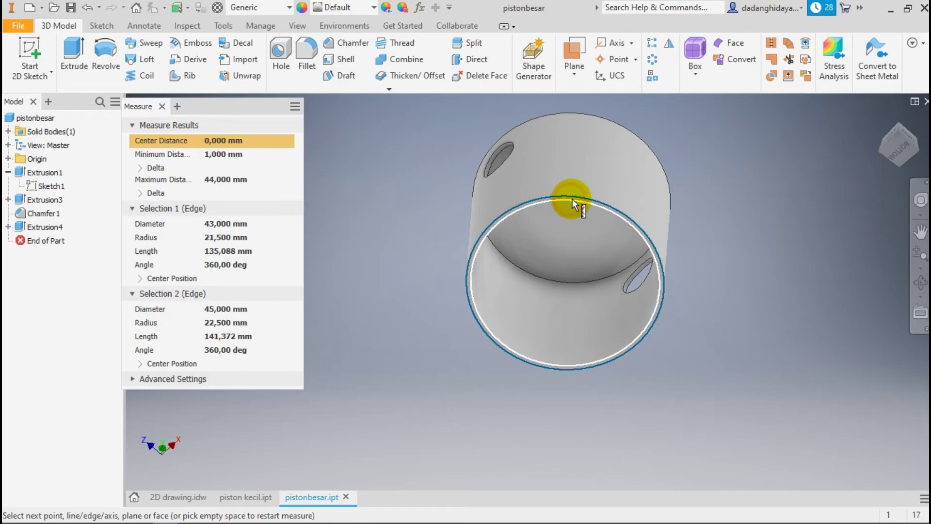
{"action": "key", "text": "Escape"}
{"action": "key", "text": "m"}
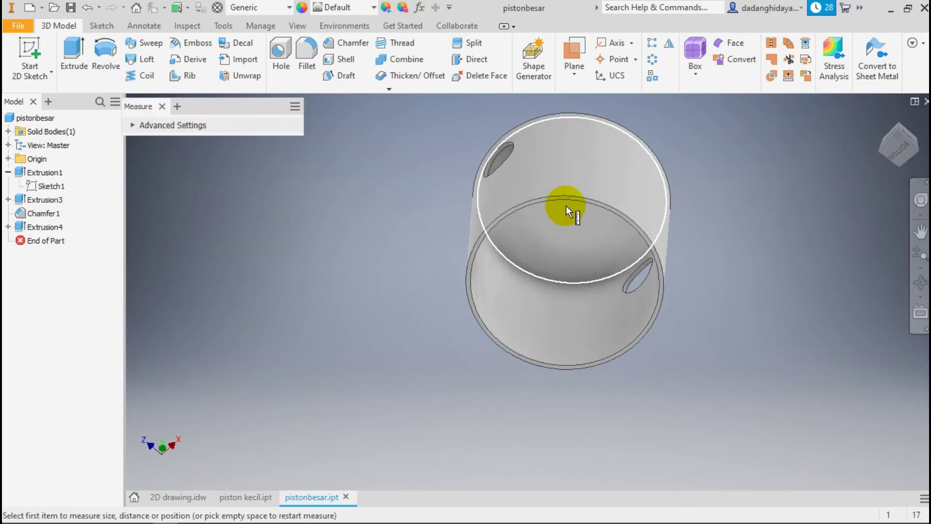
{"action": "left_click", "coordinate": [567, 202]}
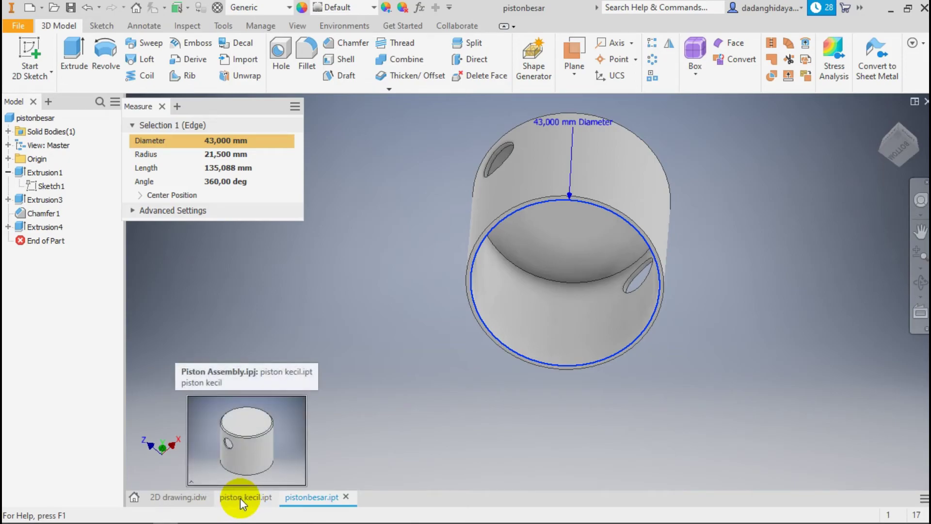
{"action": "key", "text": "Escape"}
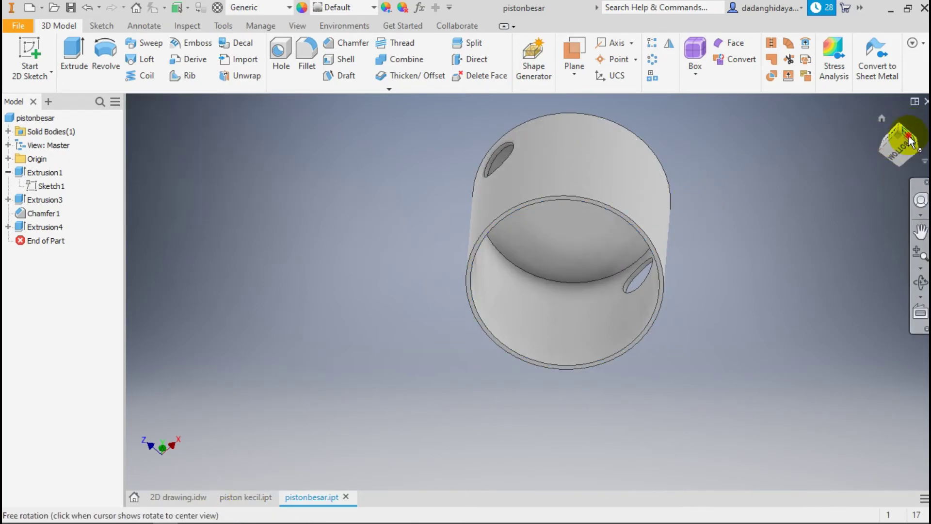
Compare the right side view of pistonbesar with the larger piston's section in the 2D drawing.
{"action": "left_click", "coordinate": [916, 136]}
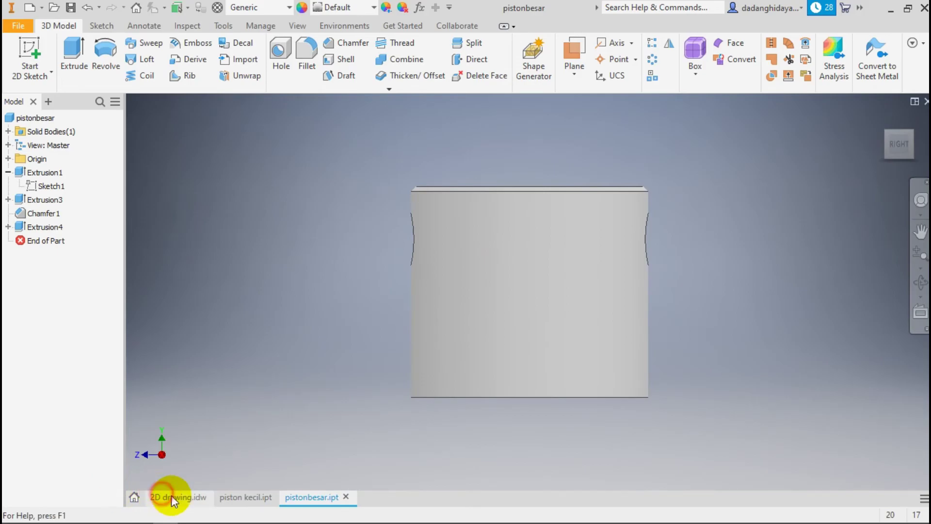
{"action": "left_click", "coordinate": [155, 494]}
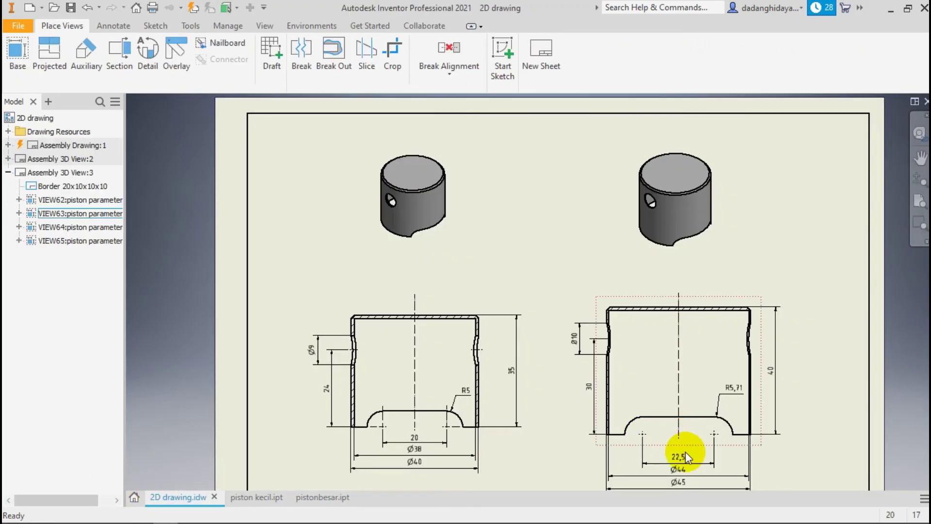
{"action": "left_click", "coordinate": [325, 499]}
{"action": "left_click", "coordinate": [883, 119]}
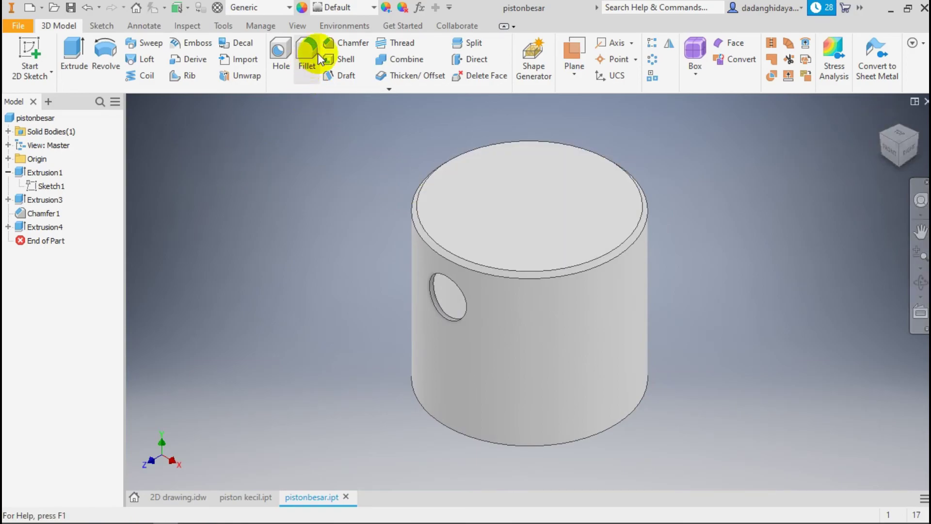
Measure the height from pistonbesar's closed top face to the open end's inner edge and compare it with the 2D drawing.
{"action": "key", "text": "m"}
{"action": "left_click", "coordinate": [545, 205]}
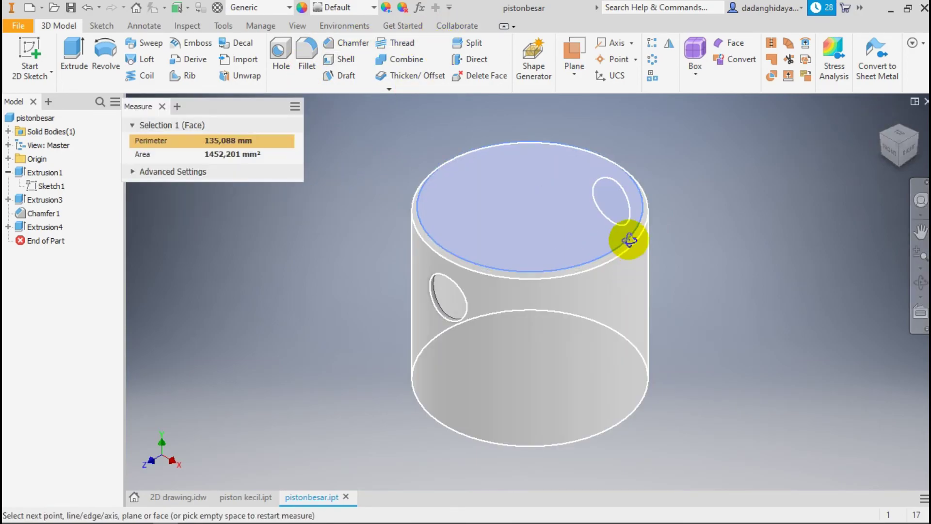
{"action": "middle_click_drag", "start_coordinate": [628, 250], "coordinate": [630, 203], "text": "shift"}
{"action": "scroll", "coordinate": [601, 272], "scroll_direction": "down", "scroll_amount": 3}
{"action": "left_click", "coordinate": [623, 248]}
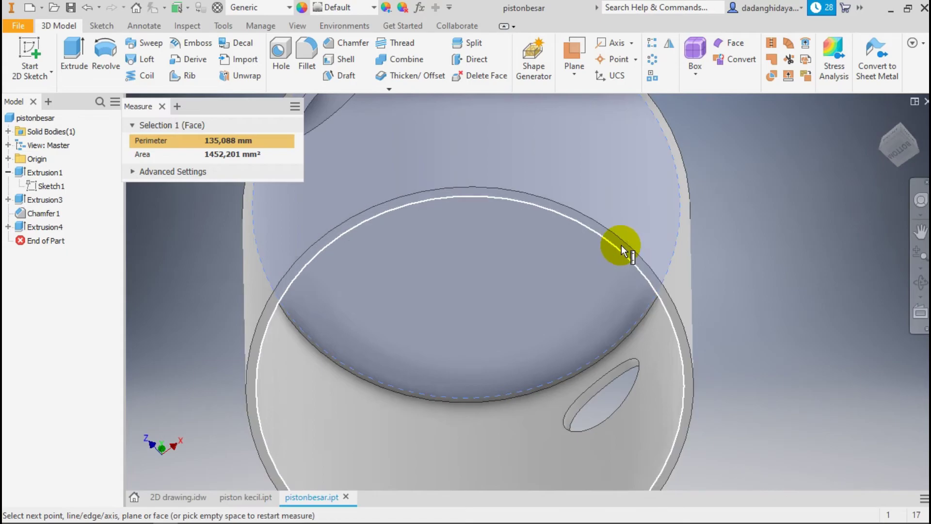
{"action": "scroll", "coordinate": [463, 295], "scroll_direction": "up", "scroll_amount": 3}
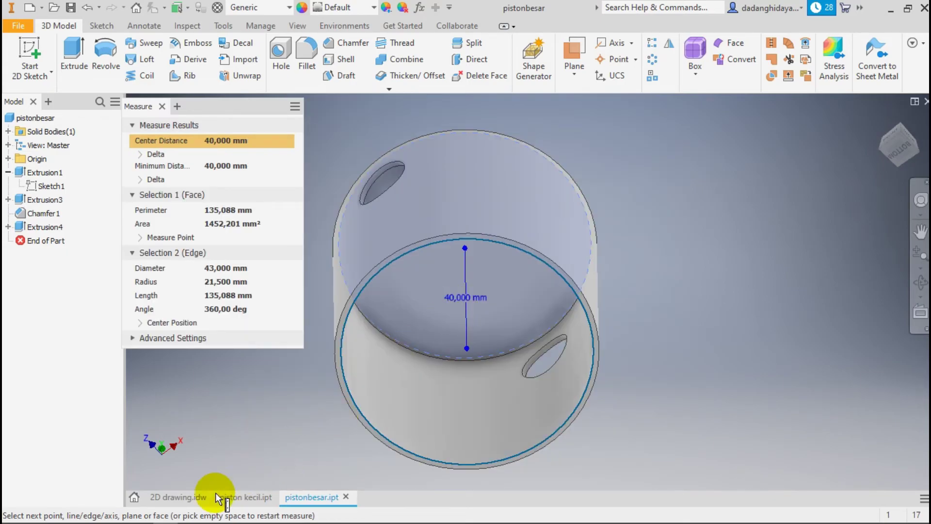
{"action": "left_click", "coordinate": [187, 497]}
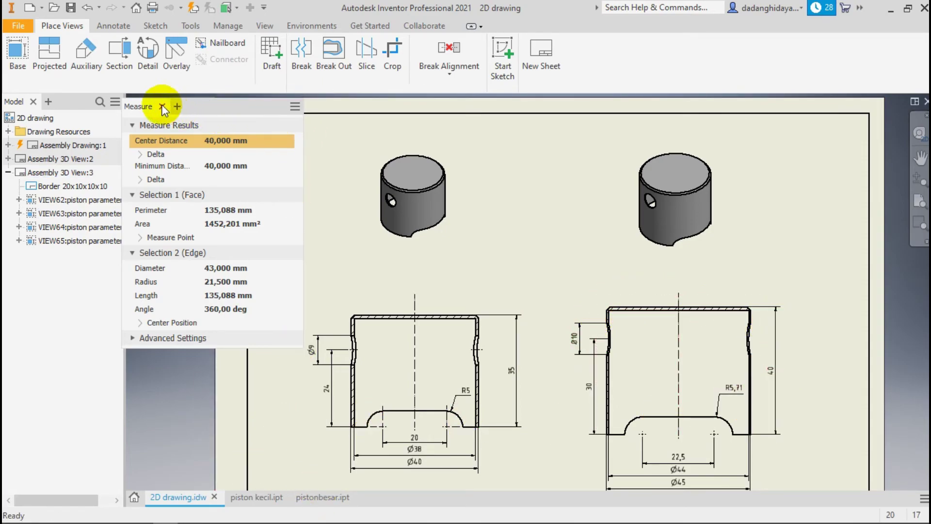
{"action": "left_click", "coordinate": [319, 493]}
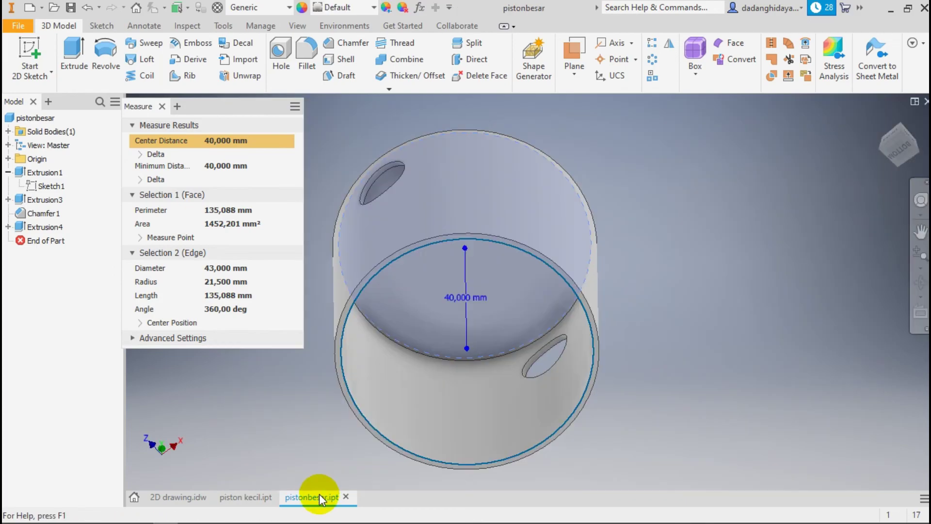
{"action": "left_click", "coordinate": [163, 106]}
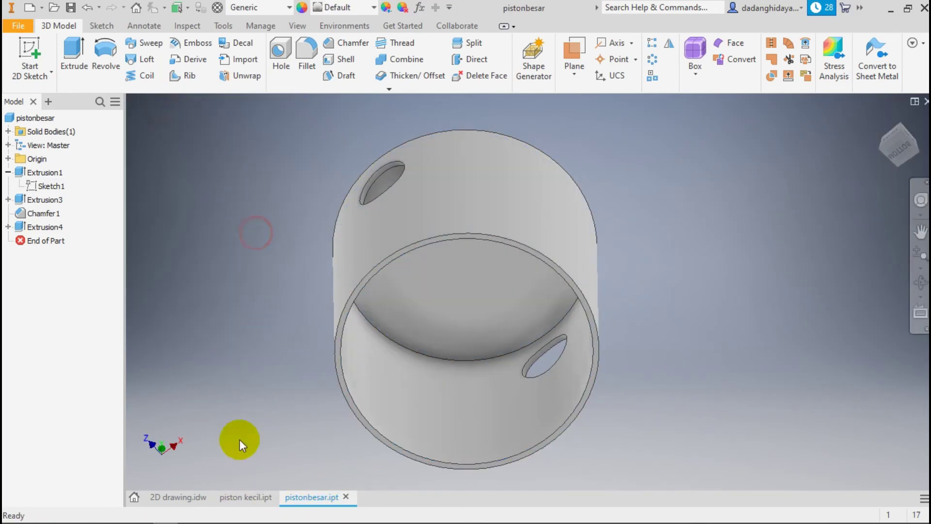
Review the piston dimensions in the 2D drawing once more and show pistonbesar in its home view.
{"action": "left_click", "coordinate": [178, 497]}
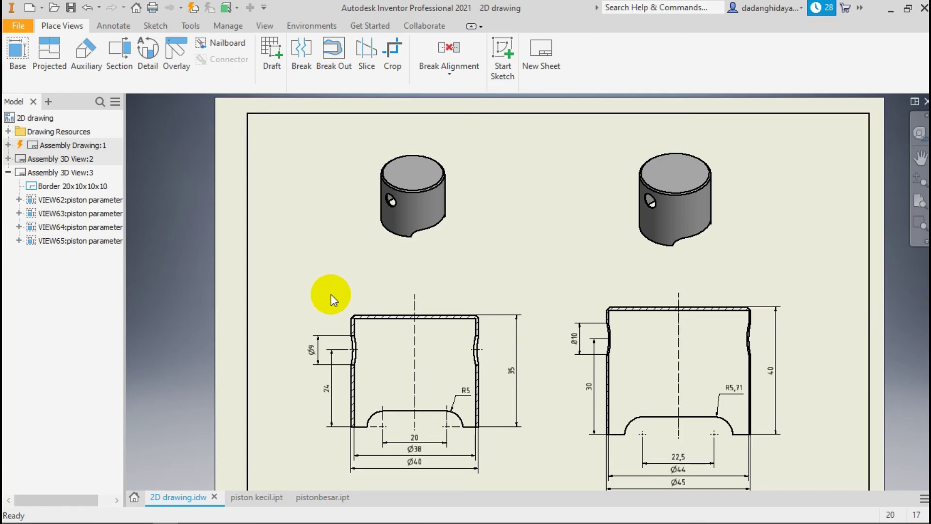
{"action": "left_click", "coordinate": [319, 492]}
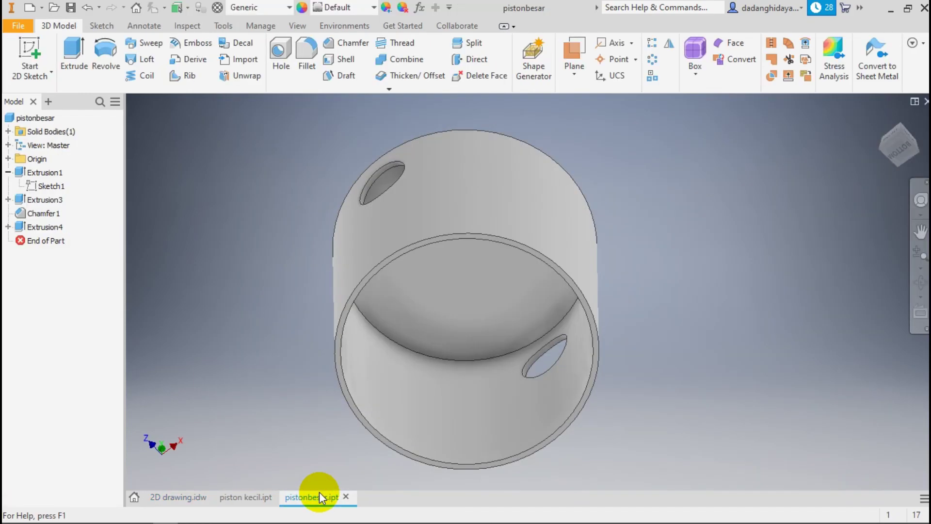
{"action": "left_click", "coordinate": [880, 117]}
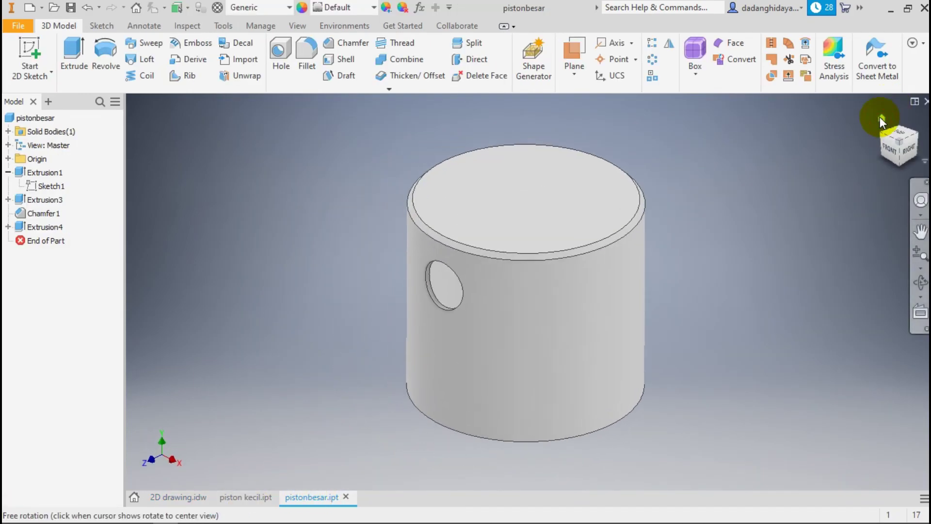